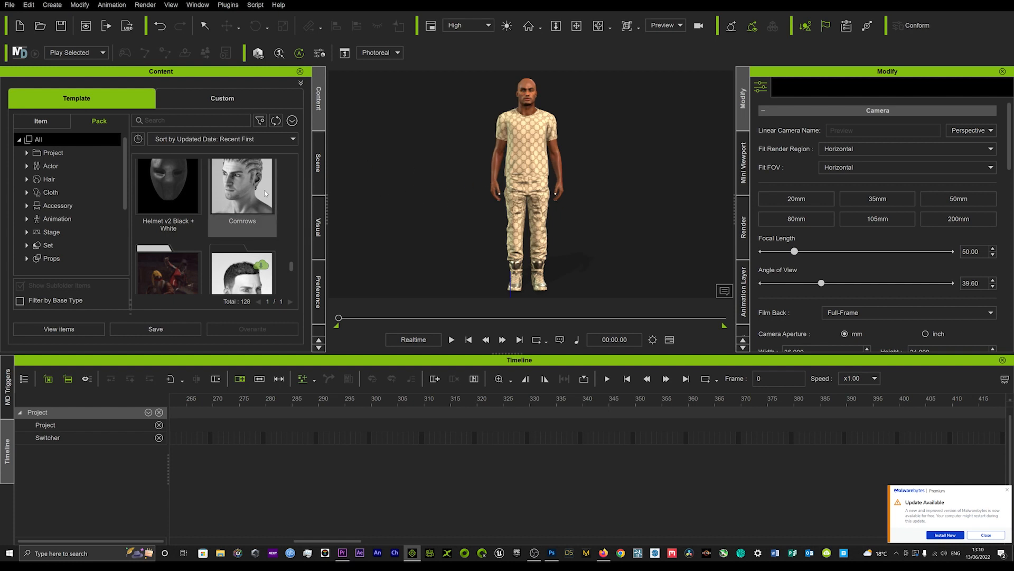
Step: Open the PopcornFX Library 40 pack in the content library and select the Blue Aura effect
{"action": "scroll", "coordinate": [265, 193], "scroll_direction": "down", "scroll_amount": 5}
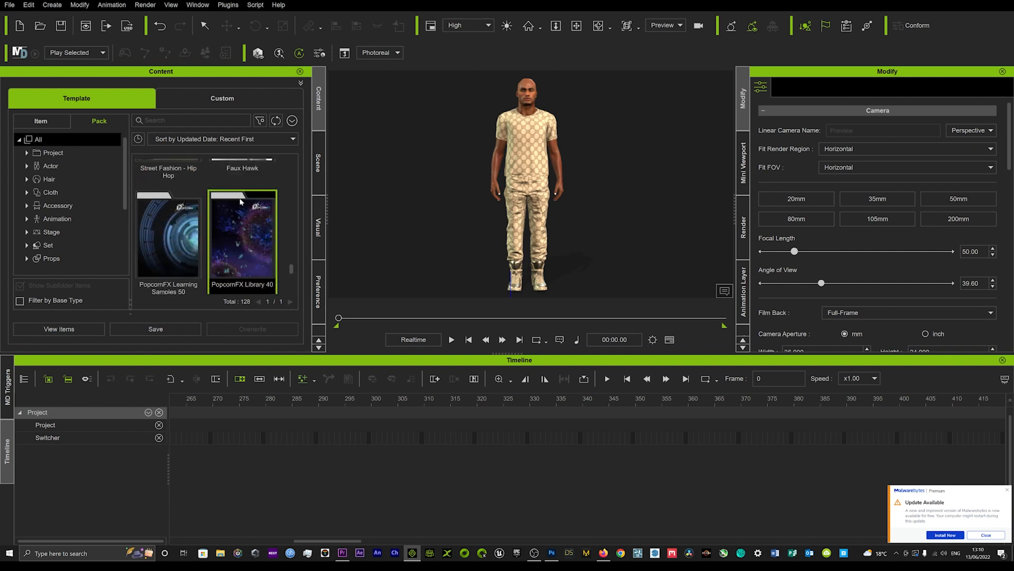
{"action": "scroll", "coordinate": [242, 202], "scroll_direction": "down", "scroll_amount": 1}
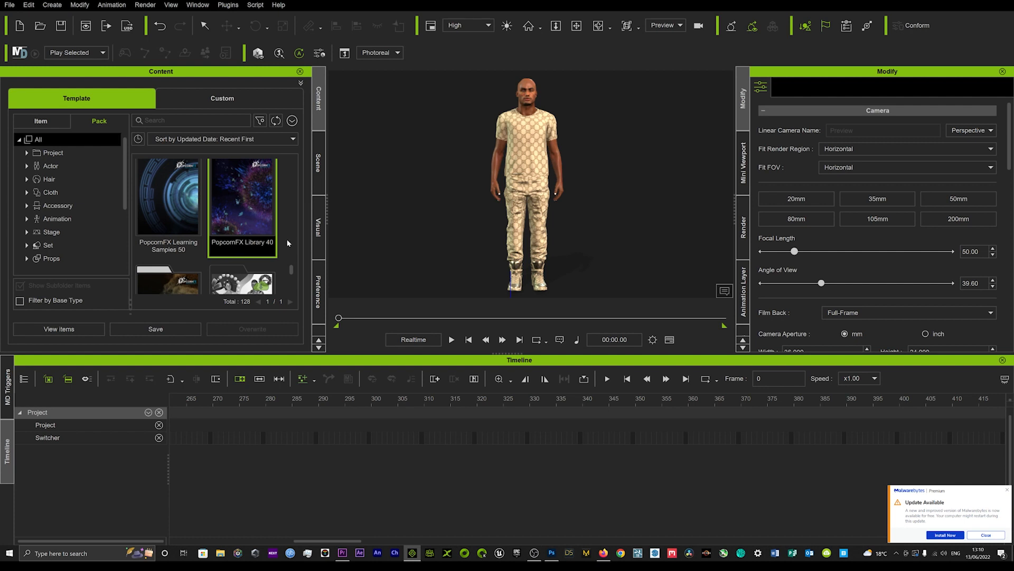
{"action": "double_click", "coordinate": [239, 193]}
{"action": "scroll", "coordinate": [207, 207], "scroll_direction": "up", "scroll_amount": 2}
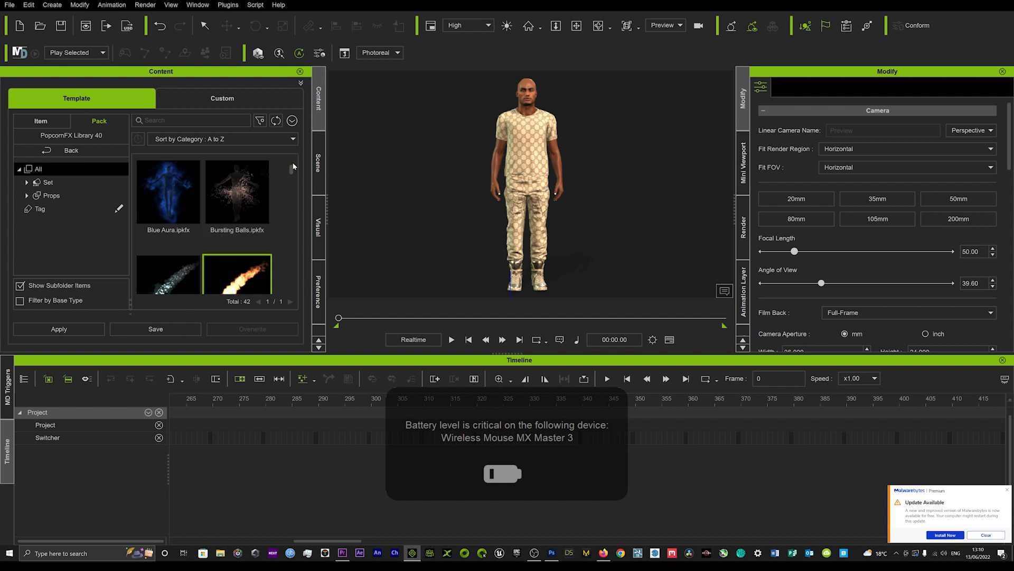
{"action": "scroll", "coordinate": [294, 167], "scroll_direction": "down", "scroll_amount": 2}
{"action": "scroll", "coordinate": [294, 167], "scroll_direction": "up", "scroll_amount": 2}
{"action": "left_click", "coordinate": [193, 179]}
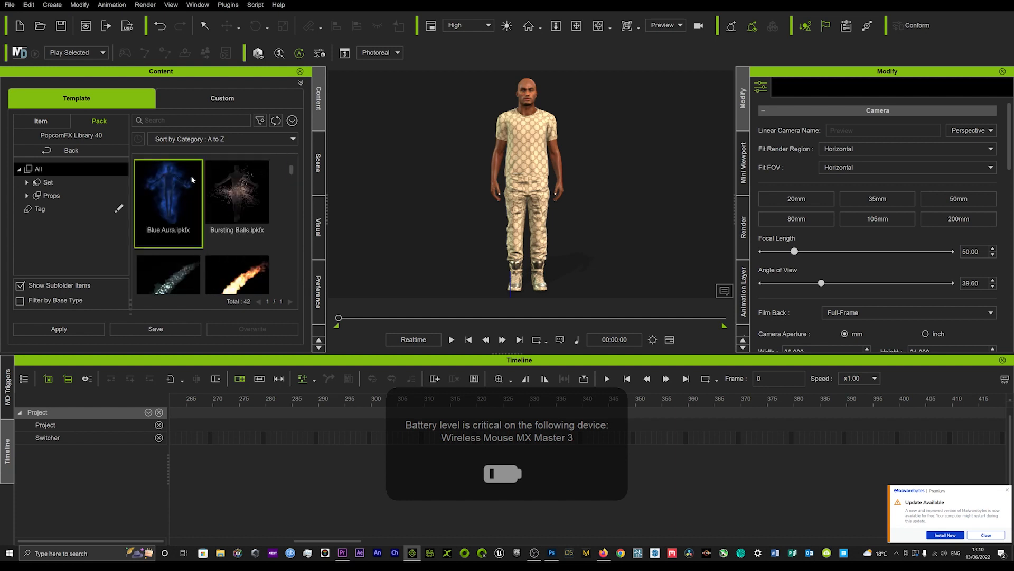
{"action": "mouse_move", "coordinate": [290, 160]}
{"action": "left_mouse_down"}
{"action": "mouse_move", "coordinate": [294, 280]}
{"action": "mouse_move", "coordinate": [291, 167]}
{"action": "left_mouse_up"}
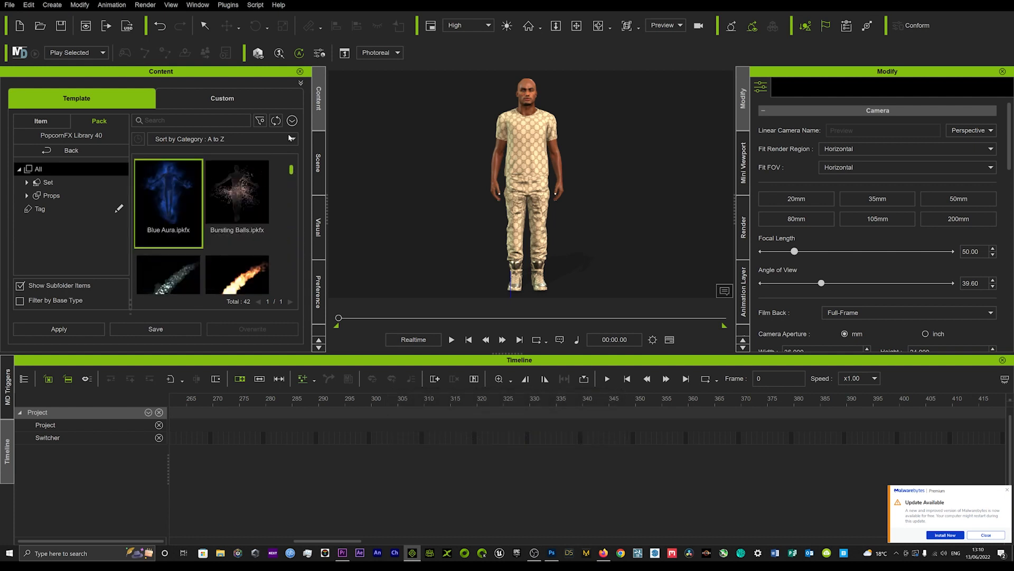
Step: Add the Blue Aura effect to the scene beside the character, preview its animation and return to the first frame
{"action": "left_click_drag", "start_coordinate": [169, 203], "coordinate": [424, 261]}
{"action": "key", "text": "space"}
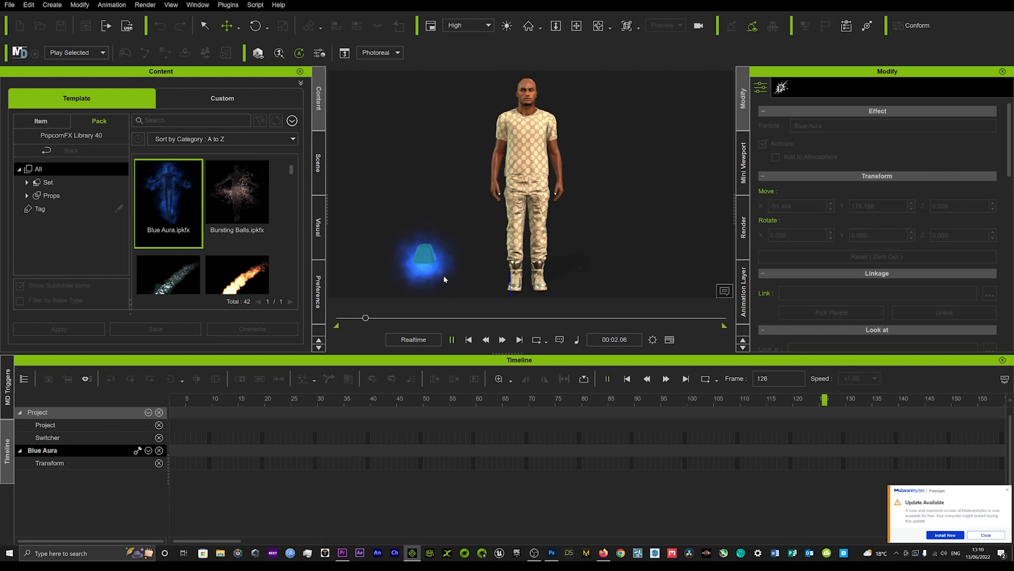
{"action": "left_click", "coordinate": [381, 319]}
{"action": "left_click_drag", "start_coordinate": [381, 319], "coordinate": [285, 326]}
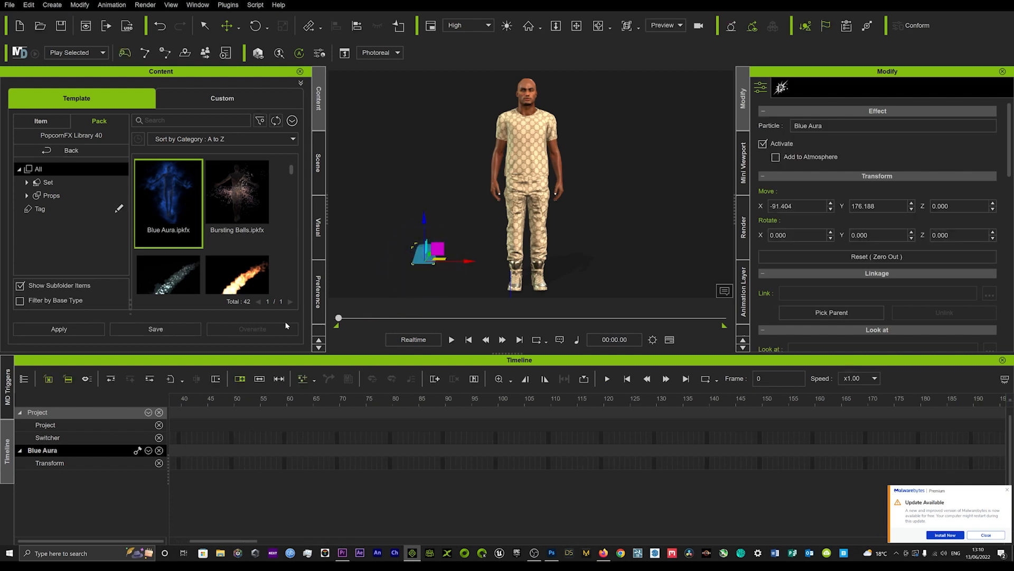
Step: Preview the Blue Aura emitter at the character's head and move it back beside the character
{"action": "left_click_drag", "start_coordinate": [438, 248], "coordinate": [536, 109]}
{"action": "key", "text": "space"}
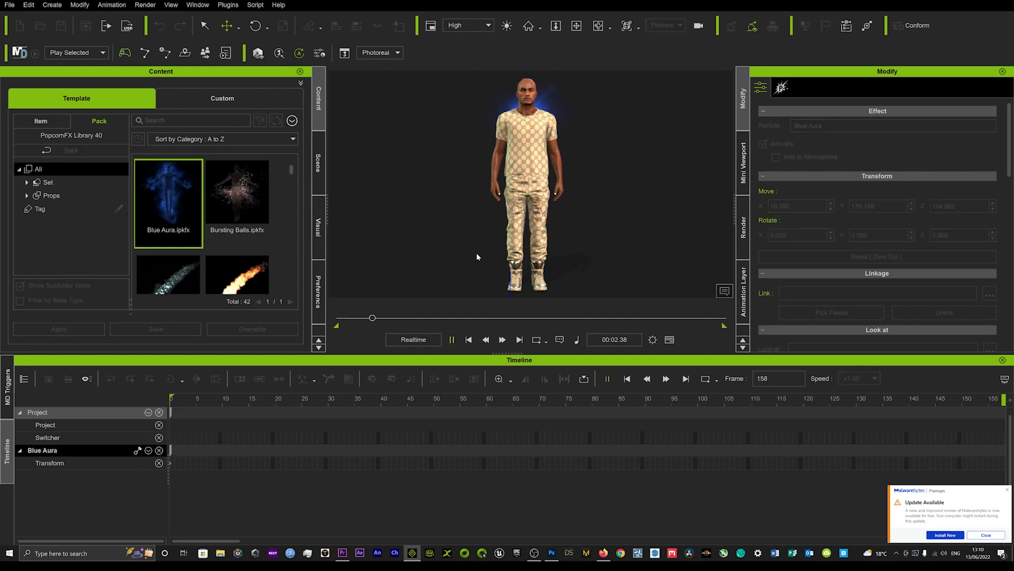
{"action": "key", "text": "space"}
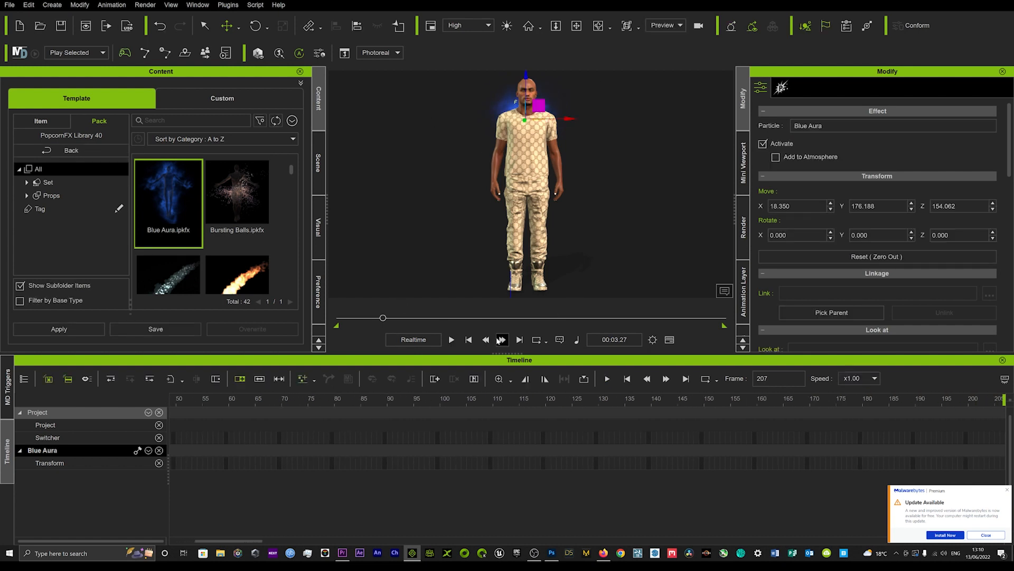
{"action": "left_click", "coordinate": [468, 340]}
{"action": "left_click_drag", "start_coordinate": [544, 102], "coordinate": [413, 253]}
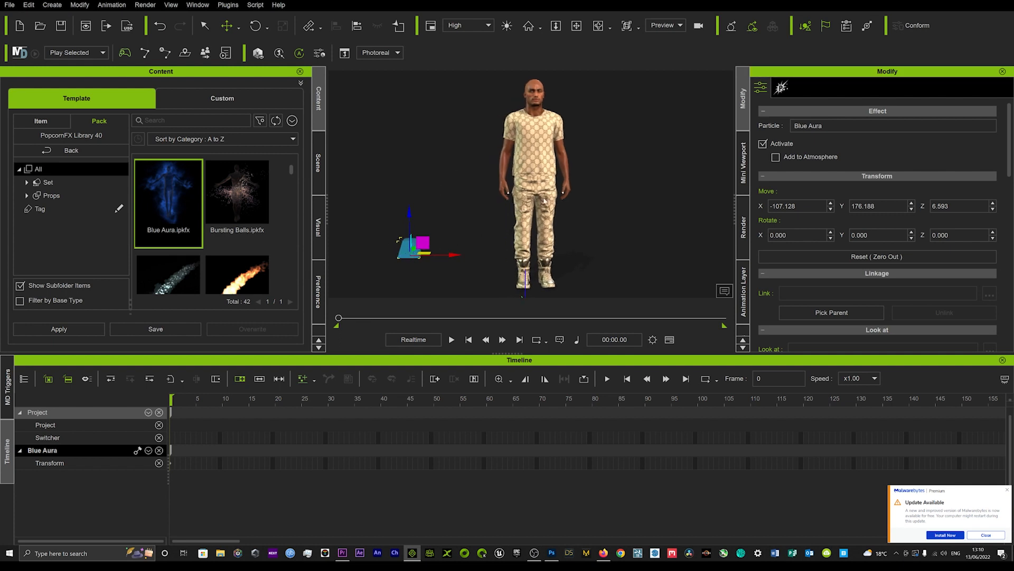
Step: Pick the character as the Blue Aura's sampler mesh in the particle settings and play the animation to preview it
{"action": "left_click", "coordinate": [782, 89]}
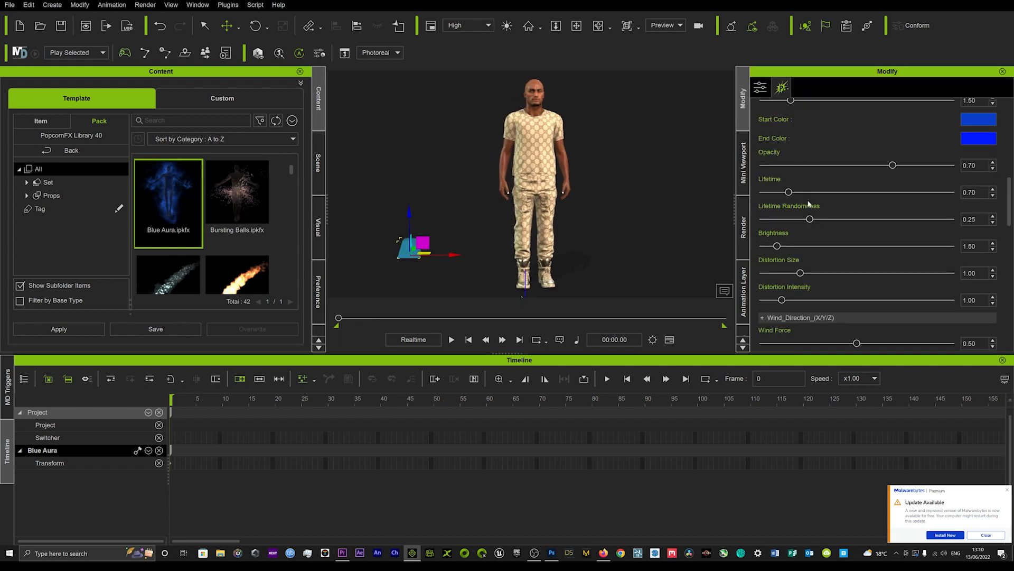
{"action": "scroll", "coordinate": [828, 227], "scroll_direction": "up", "scroll_amount": 10}
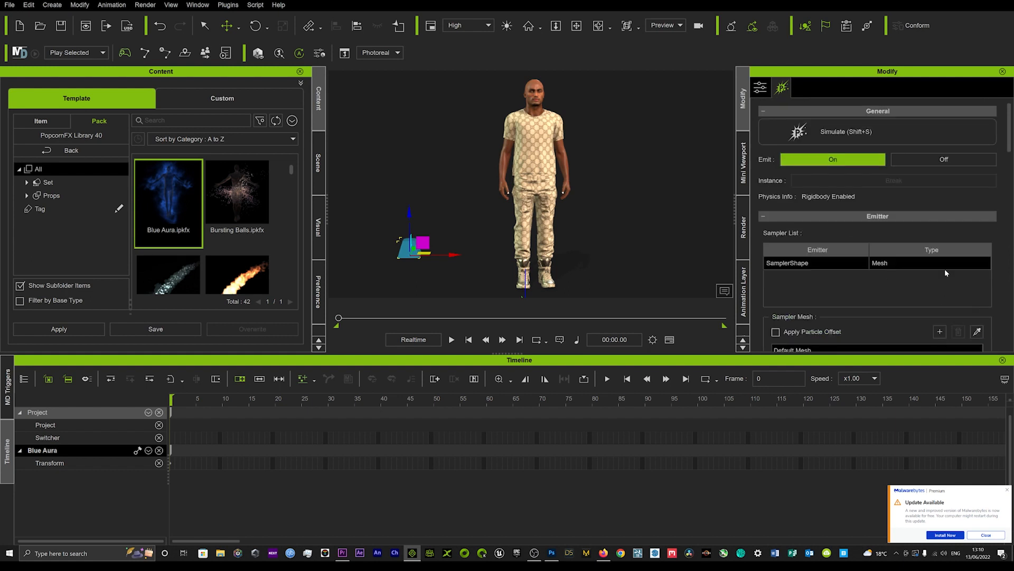
{"action": "scroll", "coordinate": [827, 277], "scroll_direction": "down", "scroll_amount": 2}
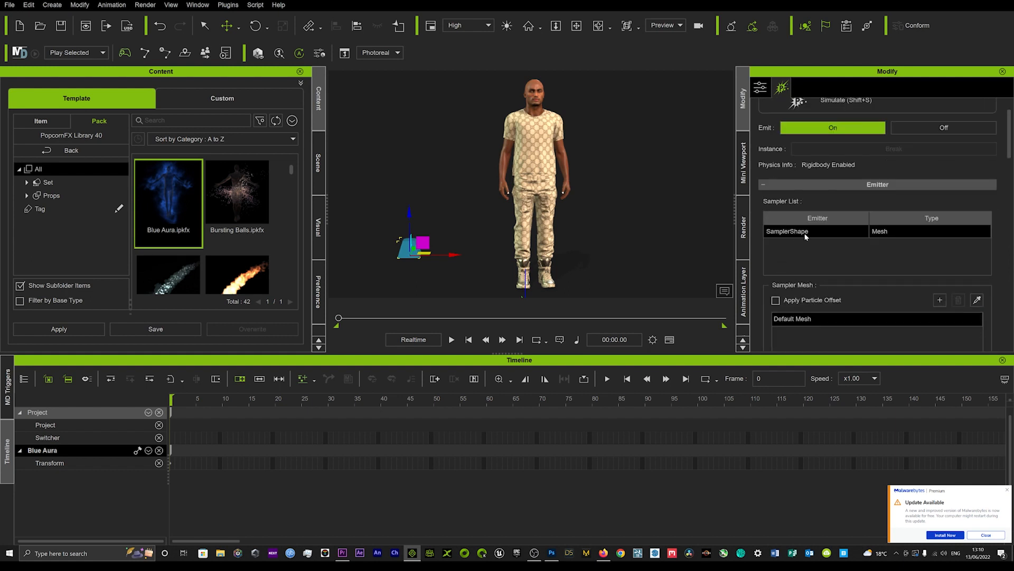
{"action": "scroll", "coordinate": [823, 234], "scroll_direction": "down", "scroll_amount": 2}
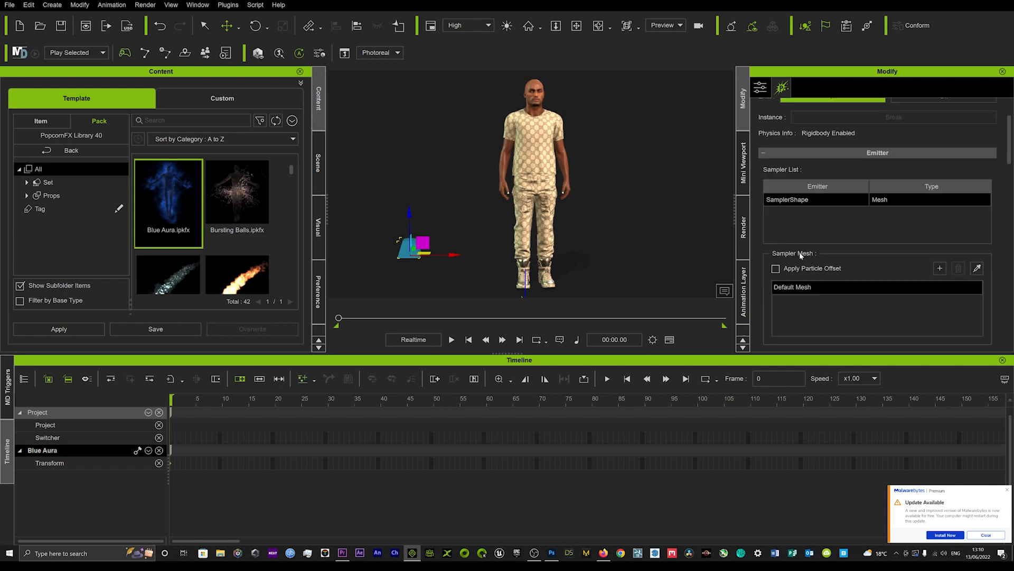
{"action": "scroll", "coordinate": [799, 230], "scroll_direction": "down", "scroll_amount": 4}
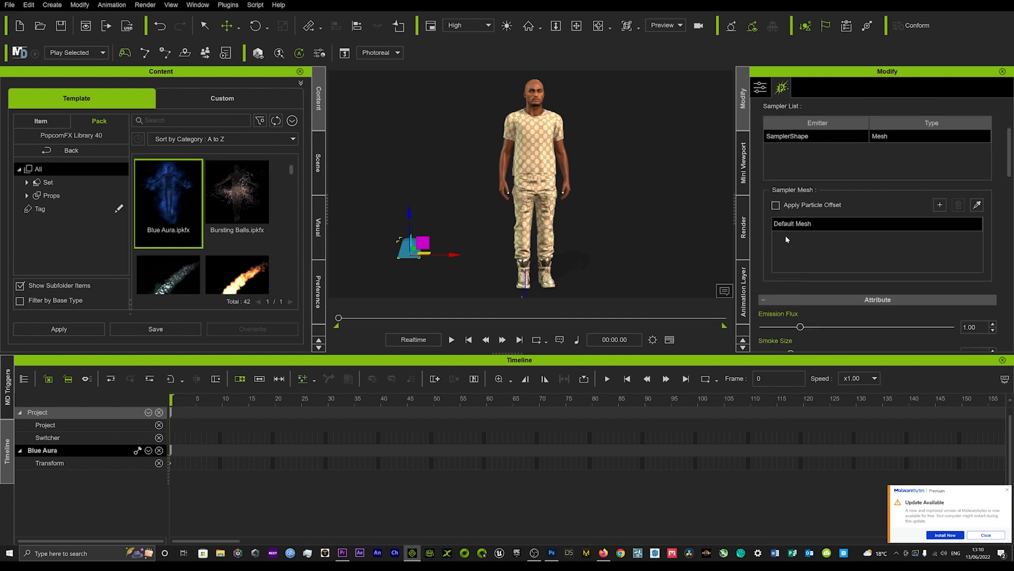
{"action": "left_click", "coordinate": [978, 205]}
{"action": "left_click", "coordinate": [536, 91]}
{"action": "key", "text": "space"}
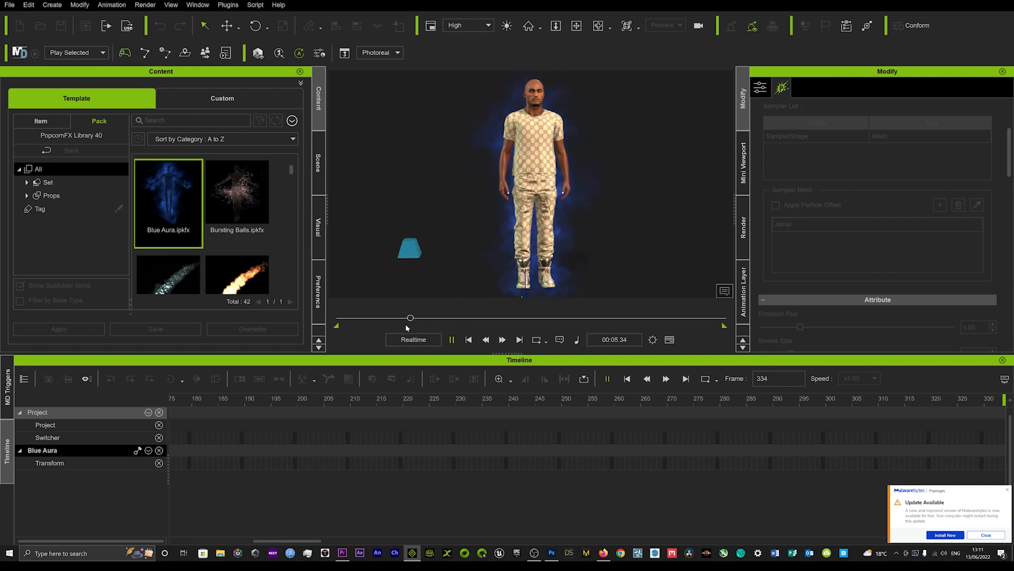
{"action": "key", "text": "space"}
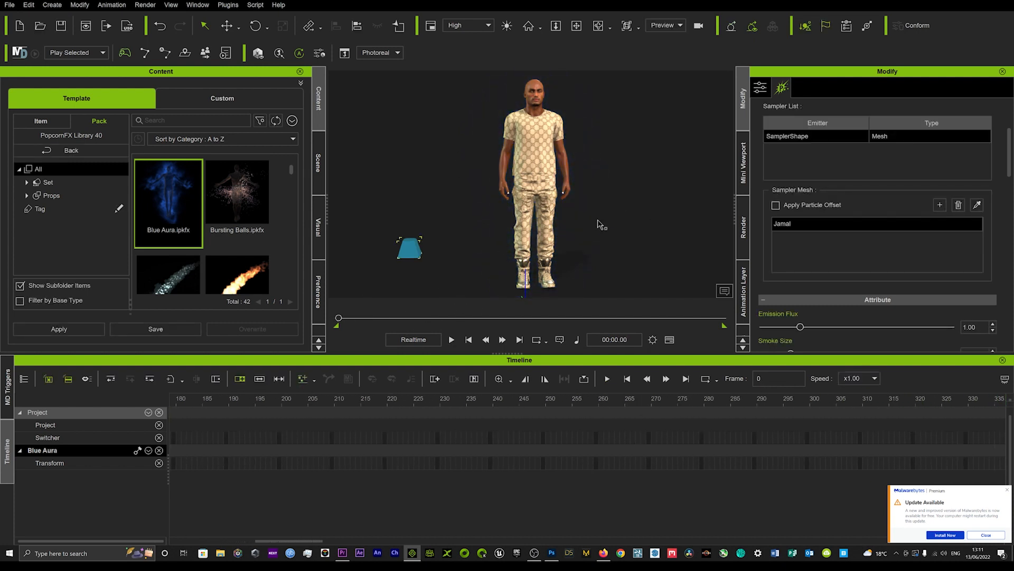
Step: Set the Blue Aura's opacity to 0.82, lifetime to 1.59, lifetime randomness to 0.36 and brightness to 3.34
{"action": "scroll", "coordinate": [896, 189], "scroll_direction": "down", "scroll_amount": 5}
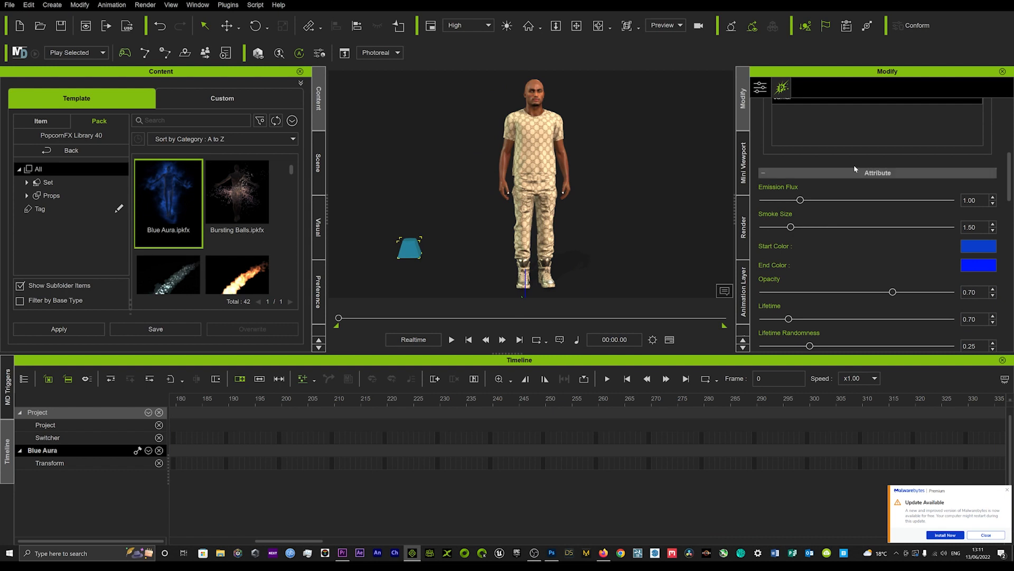
{"action": "scroll", "coordinate": [792, 154], "scroll_direction": "down", "scroll_amount": 3}
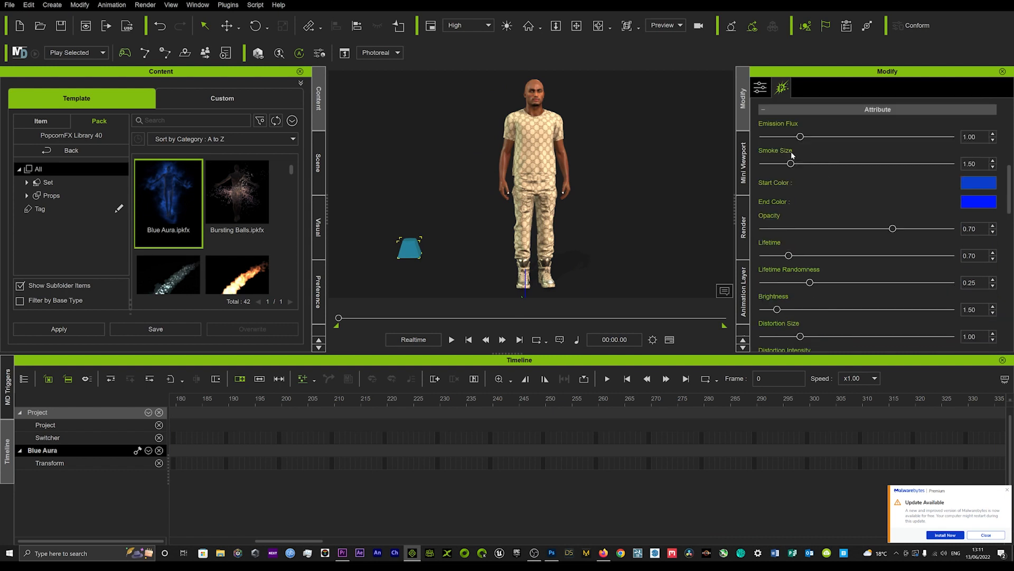
{"action": "scroll", "coordinate": [816, 208], "scroll_direction": "down", "scroll_amount": 3}
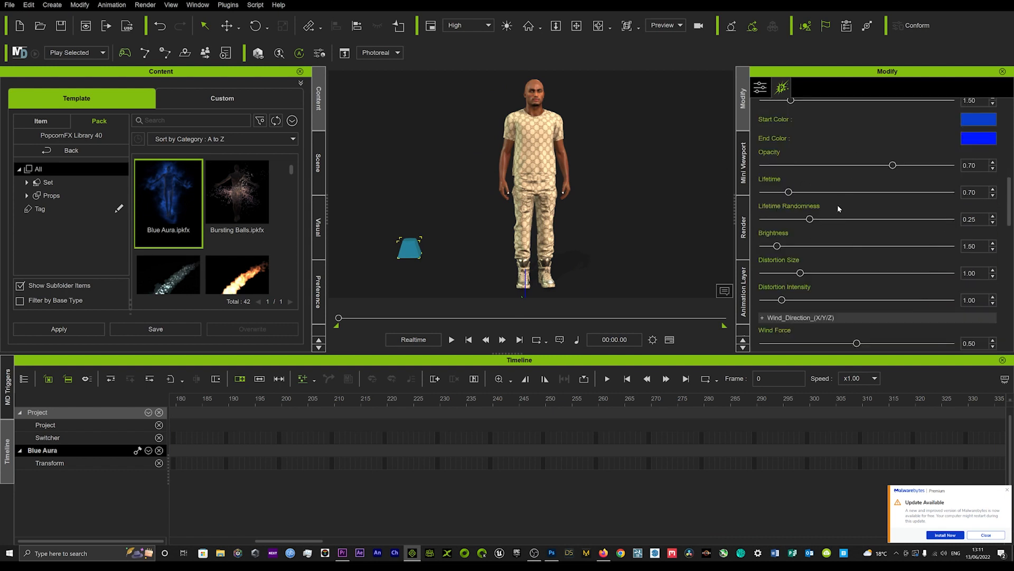
{"action": "scroll", "coordinate": [882, 193], "scroll_direction": "up", "scroll_amount": 1}
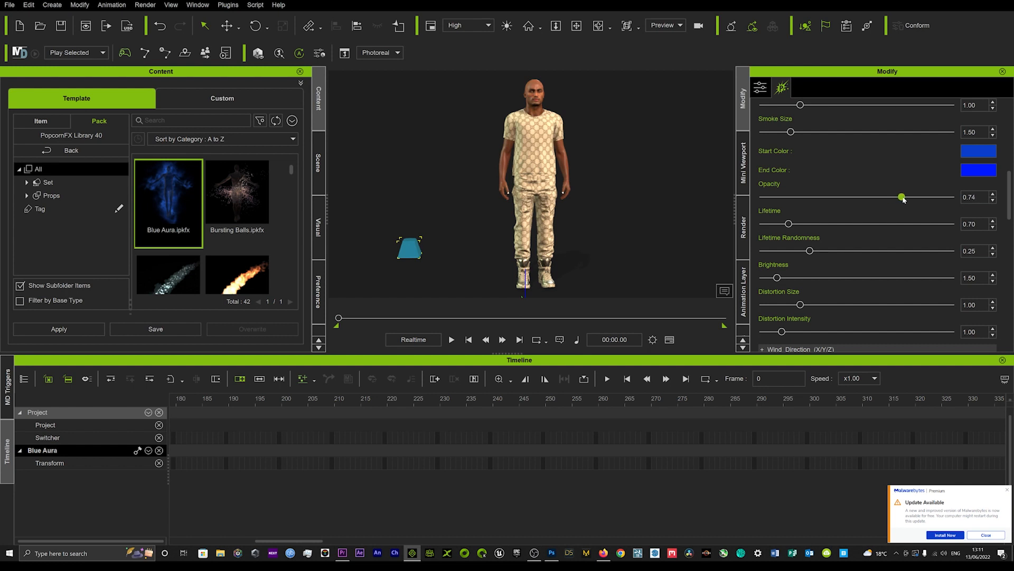
{"action": "left_click_drag", "start_coordinate": [912, 199], "coordinate": [918, 199]}
{"action": "scroll", "coordinate": [815, 211], "scroll_direction": "down", "scroll_amount": 1}
{"action": "left_click_drag", "start_coordinate": [790, 192], "coordinate": [817, 194]}
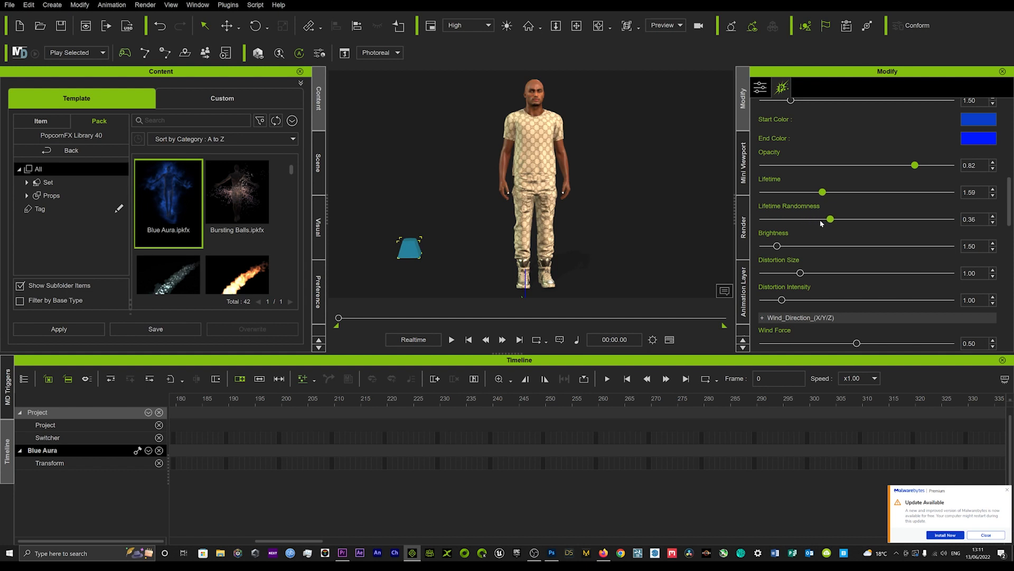
{"action": "left_click_drag", "start_coordinate": [778, 246], "coordinate": [794, 246]}
Step: Play the animation to check the adjusted aura around the character and return to the first frame
{"action": "key", "text": "space"}
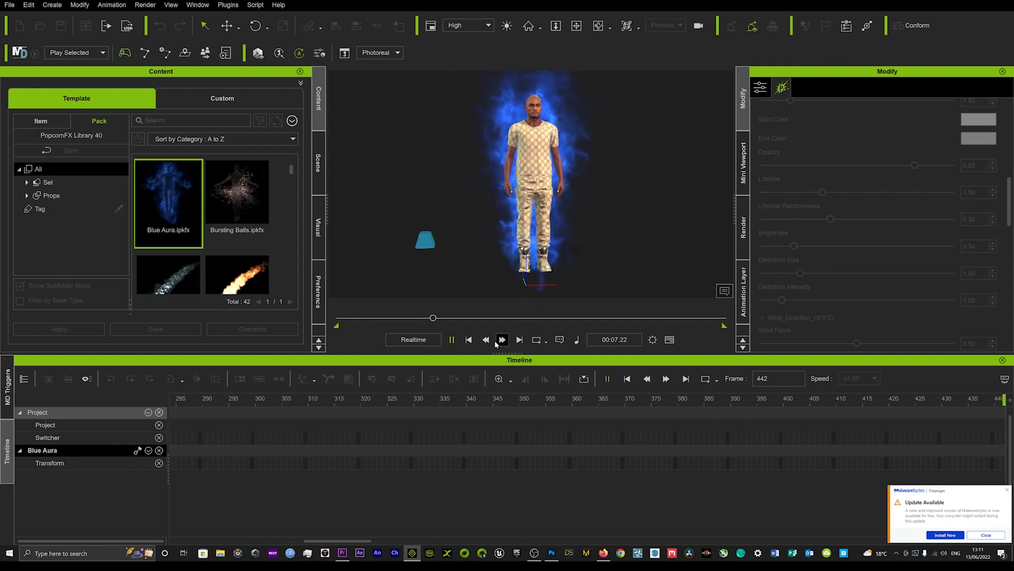
{"action": "left_click", "coordinate": [471, 340]}
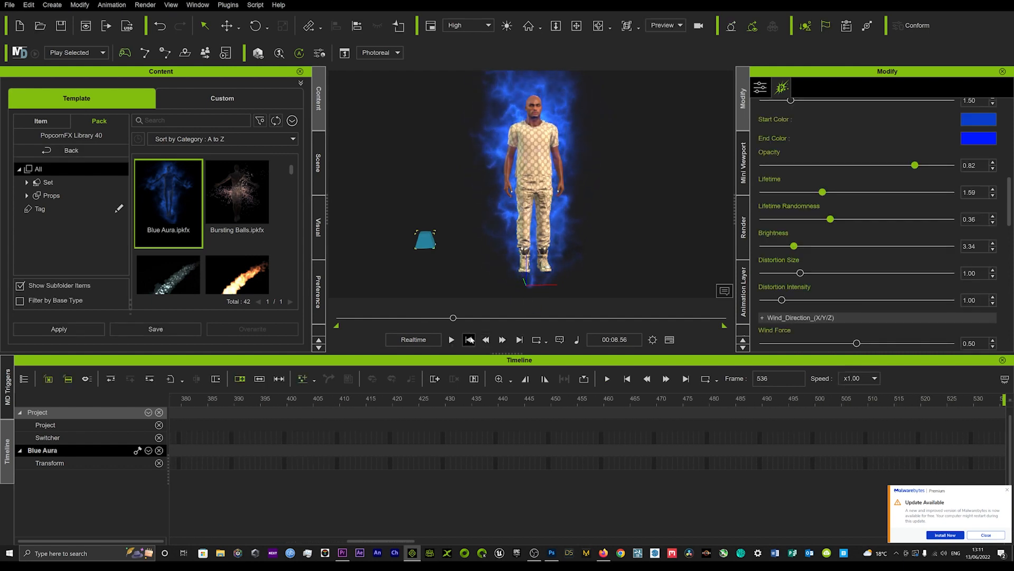
{"action": "left_click", "coordinate": [469, 339]}
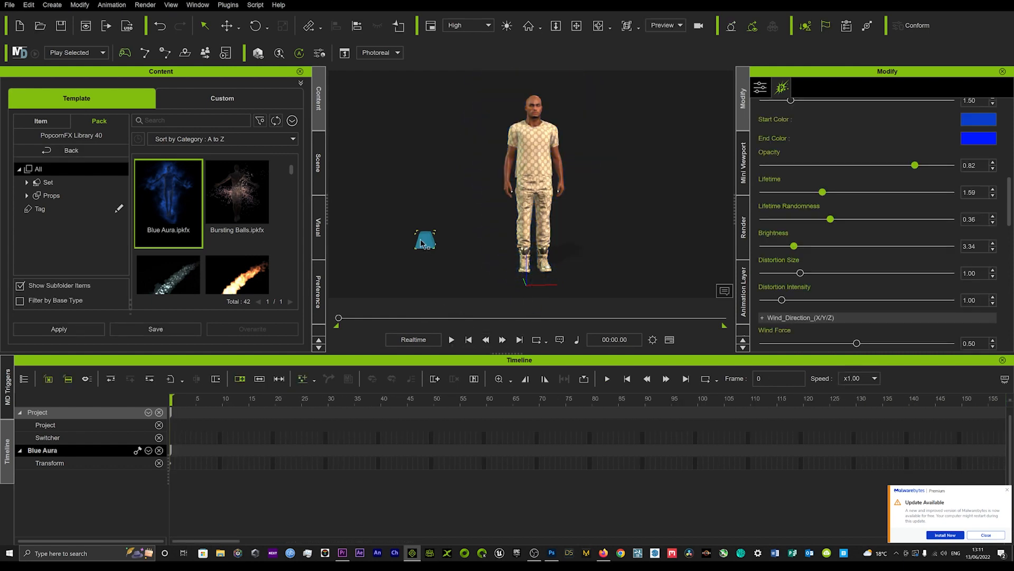
Step: Delete the Blue Aura emitter and place the Bursting Balls effect beside the character
{"action": "key", "text": "Delete"}
{"action": "left_click_drag", "start_coordinate": [238, 198], "coordinate": [438, 252]}
Step: Examine the particle attributes and emitter resources of the Bursting Balls effect
{"action": "scroll", "coordinate": [829, 239], "scroll_direction": "down", "scroll_amount": 3}
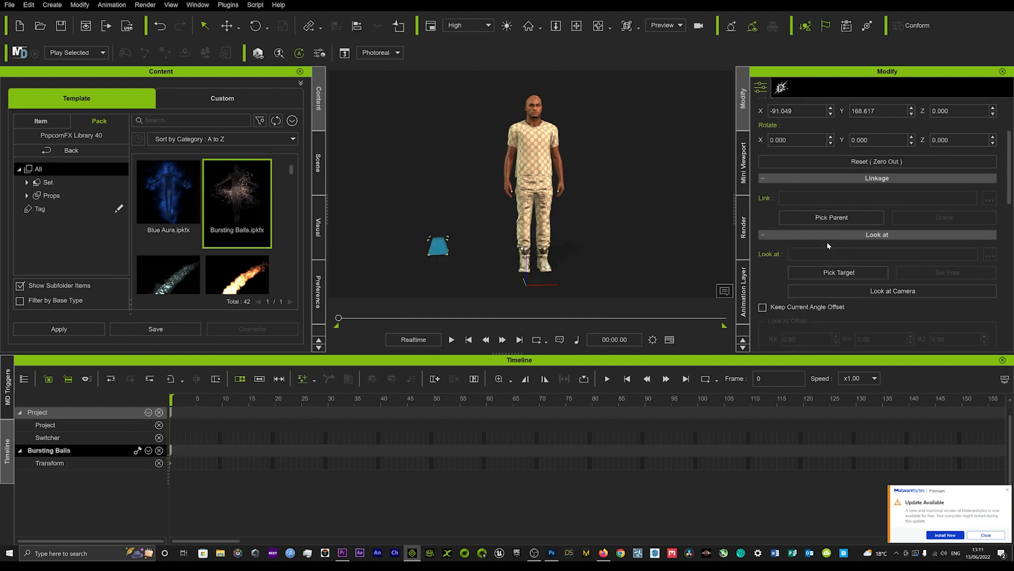
{"action": "left_click", "coordinate": [745, 174]}
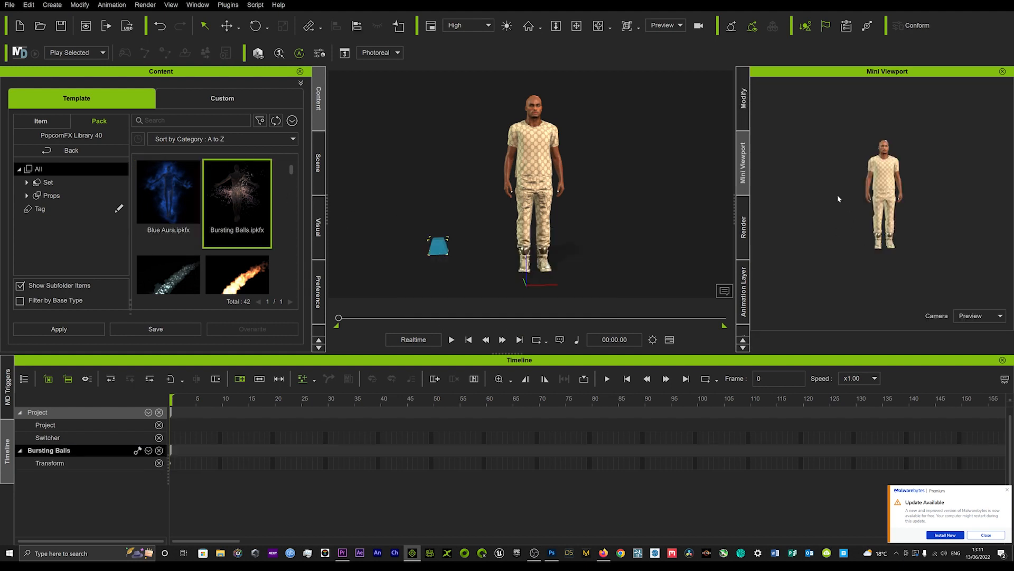
{"action": "left_click", "coordinate": [739, 114]}
{"action": "left_click", "coordinate": [782, 88]}
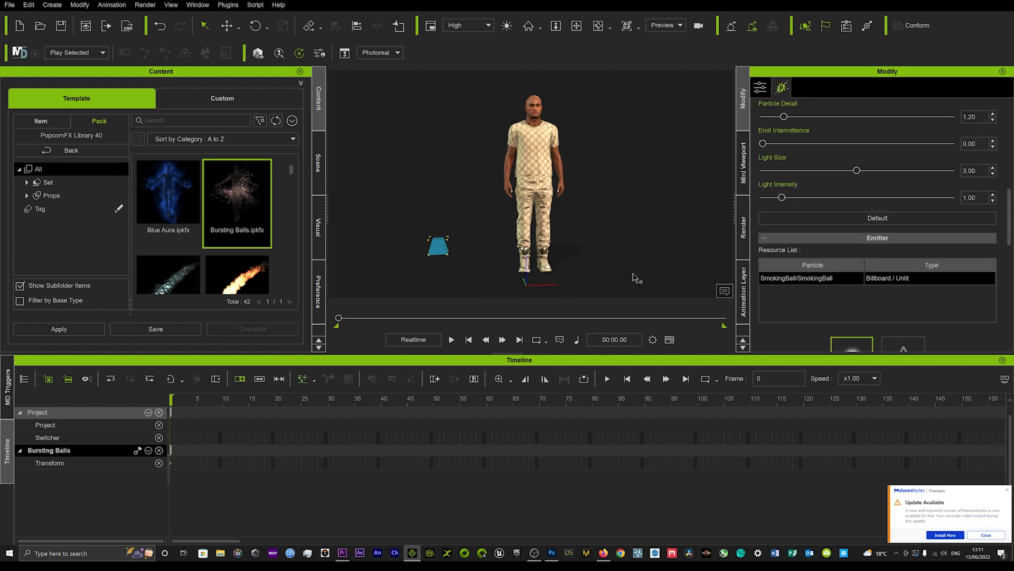
{"action": "scroll", "coordinate": [842, 225], "scroll_direction": "down", "scroll_amount": 2}
{"action": "scroll", "coordinate": [943, 264], "scroll_direction": "up", "scroll_amount": 10}
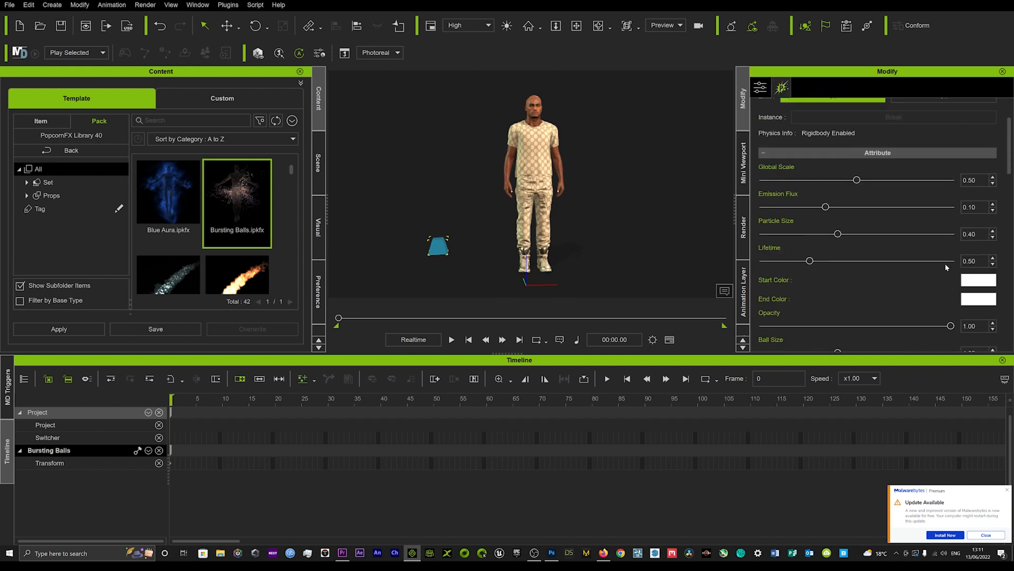
{"action": "scroll", "coordinate": [934, 248], "scroll_direction": "down", "scroll_amount": 10}
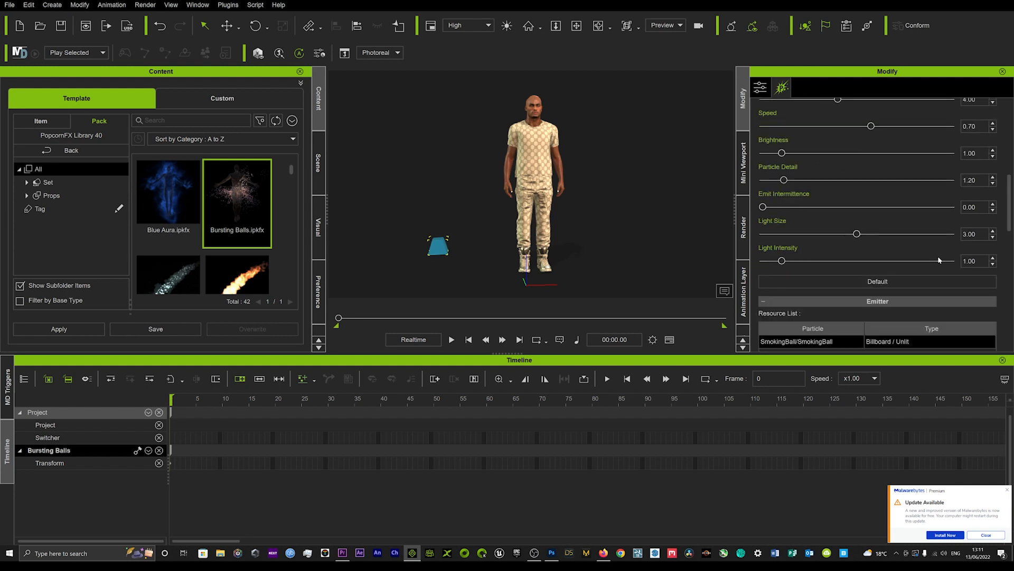
{"action": "scroll", "coordinate": [949, 283], "scroll_direction": "up", "scroll_amount": 10}
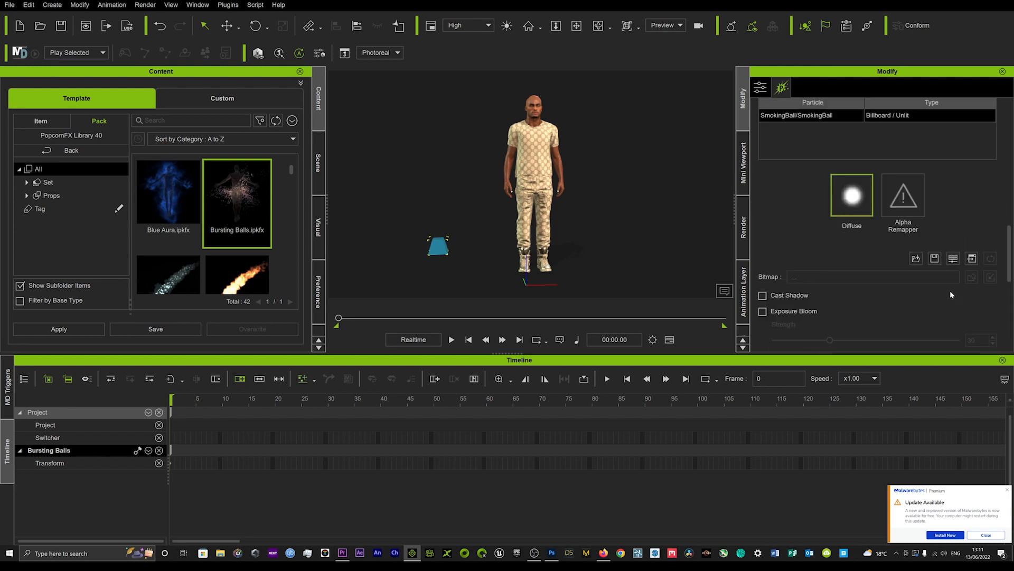
Step: Move the Bursting Balls emitter up to the character's head and play the animation to preview the effect
{"action": "left_click", "coordinate": [435, 249]}
{"action": "left_click_drag", "start_coordinate": [451, 236], "coordinate": [542, 224]}
{"action": "left_click_drag", "start_coordinate": [530, 190], "coordinate": [533, 96]}
{"action": "key", "text": "space"}
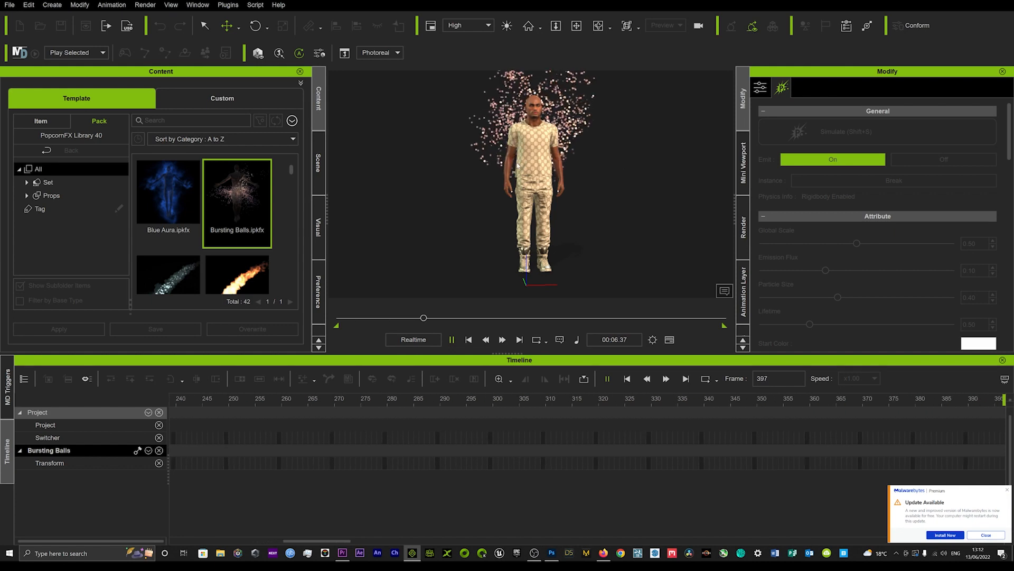
{"action": "key", "text": "space"}
Step: Move the Bursting Balls emitter away from the character and delete it from the scene
{"action": "left_click_drag", "start_coordinate": [546, 118], "coordinate": [411, 221]}
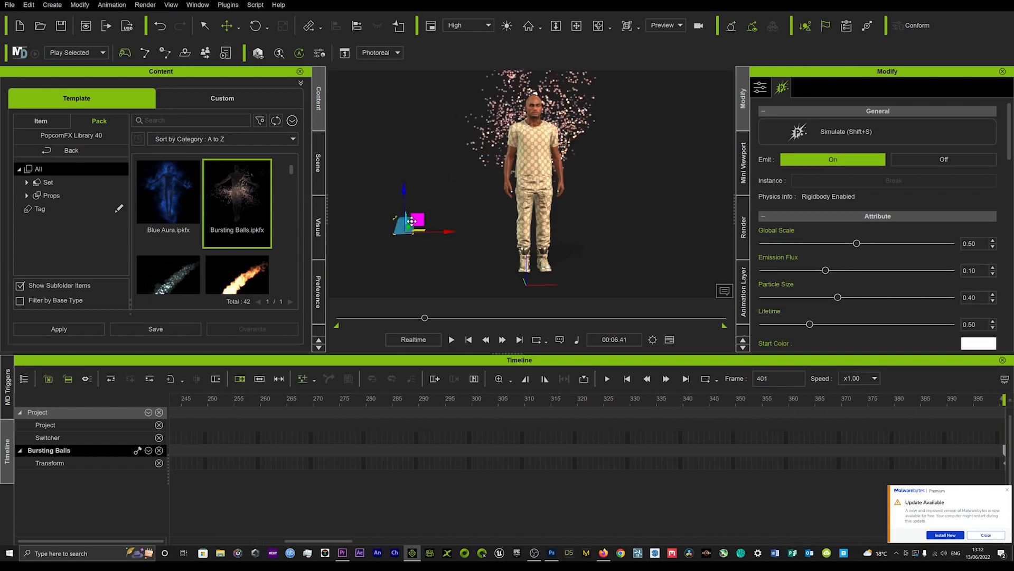
{"action": "key", "text": "Delete"}
{"action": "scroll", "coordinate": [194, 223], "scroll_direction": "down", "scroll_amount": 2}
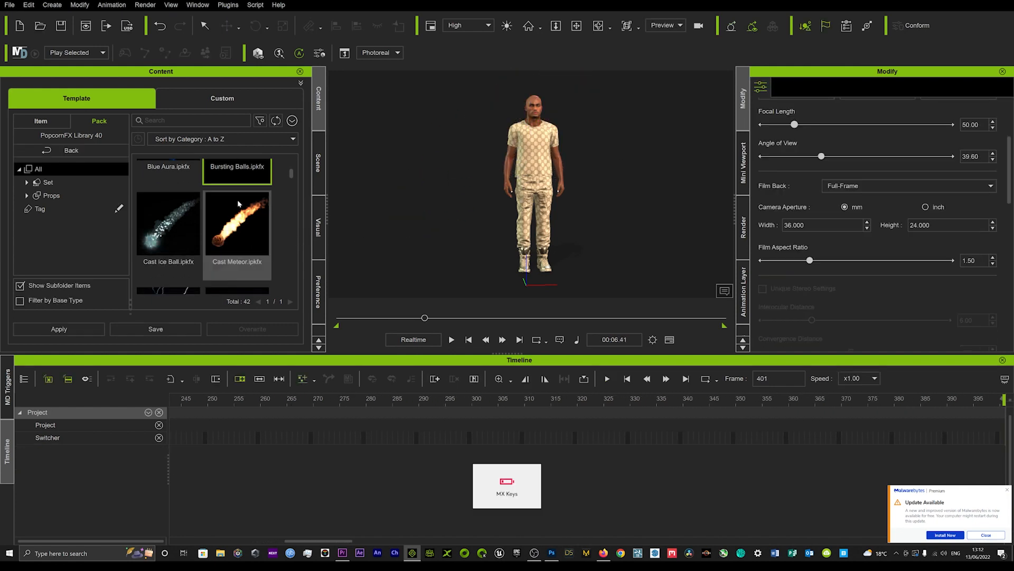
Step: Place the Cast Meteor effect on the ground beside the character and, at frame 226, move its emitter to head height on the opposite side
{"action": "left_click_drag", "start_coordinate": [240, 212], "coordinate": [398, 272]}
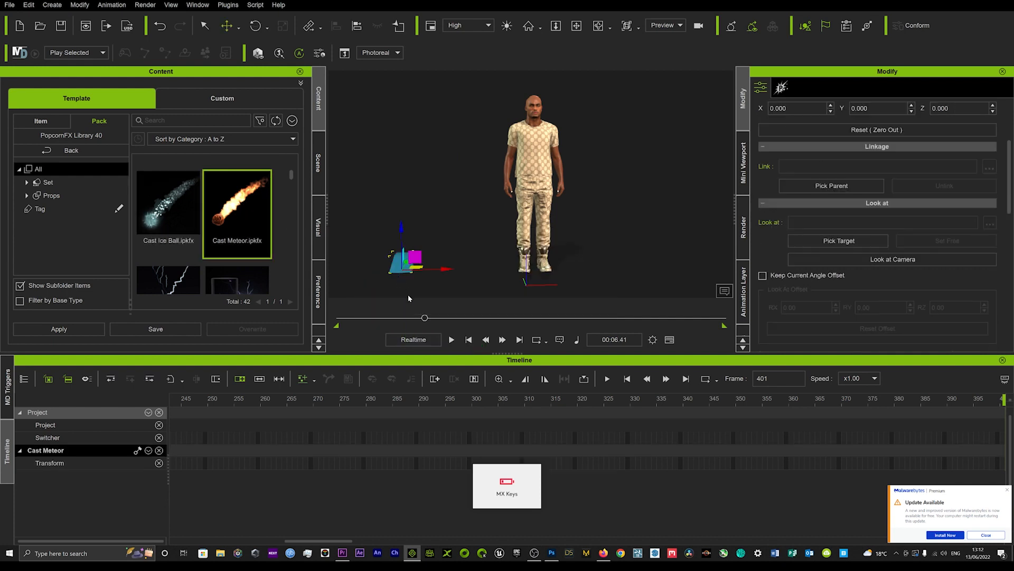
{"action": "left_click_drag", "start_coordinate": [440, 318], "coordinate": [339, 317]}
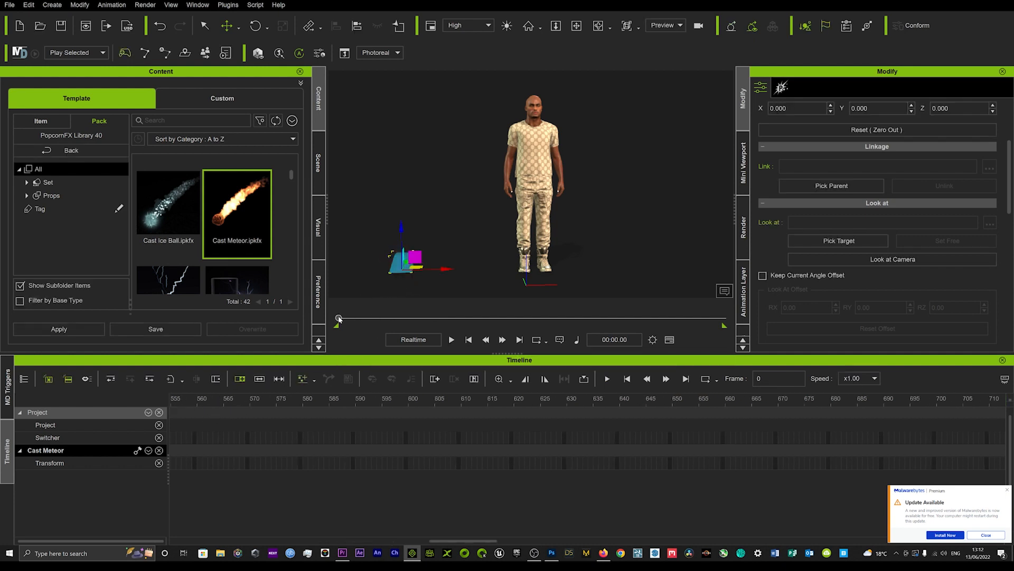
{"action": "left_click_drag", "start_coordinate": [340, 318], "coordinate": [390, 320]}
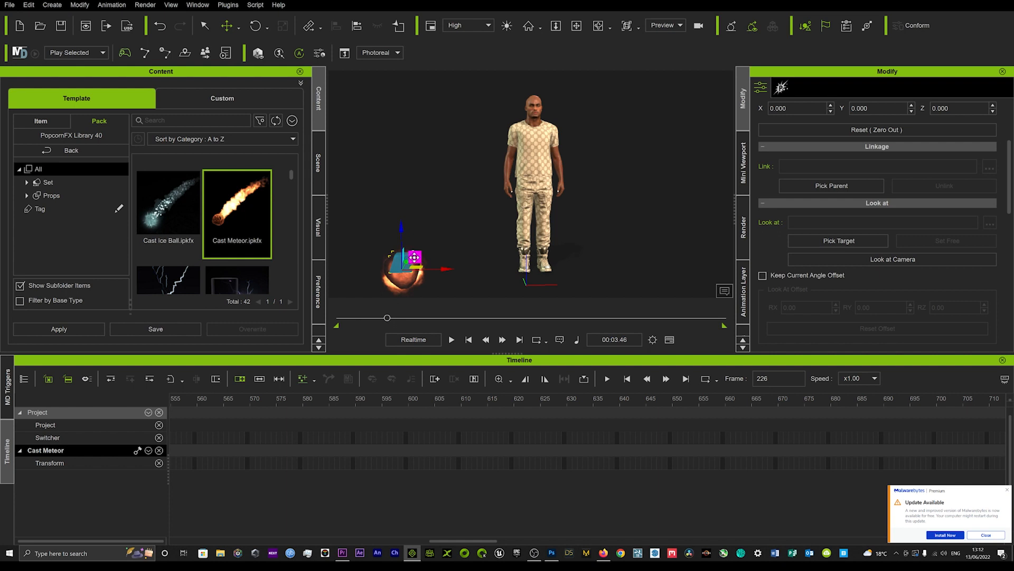
{"action": "left_click_drag", "start_coordinate": [414, 258], "coordinate": [699, 99]}
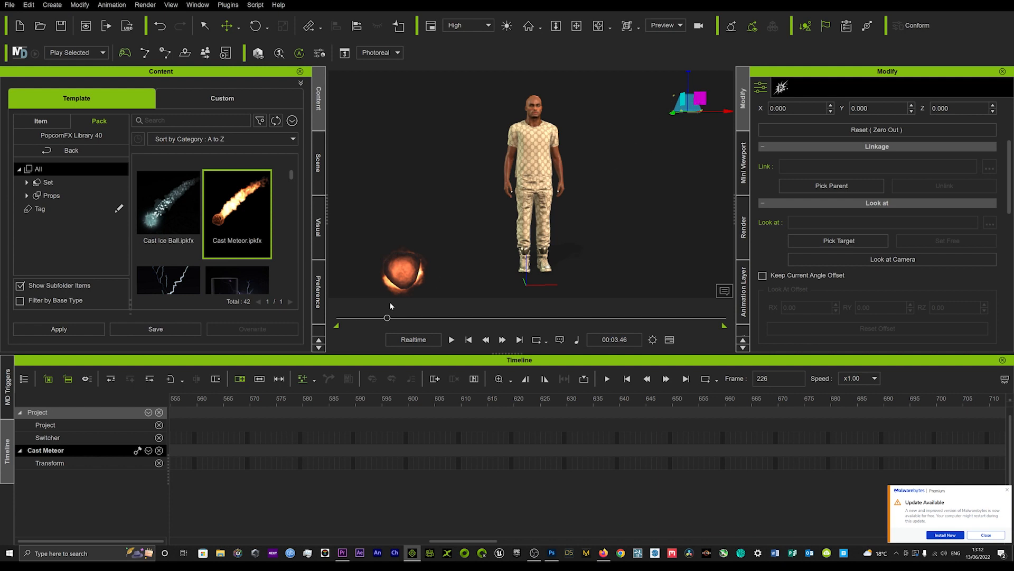
Step: Play the animation from frame 0 to preview the Cast Meteor crossing past the character, and return to the start
{"action": "left_click_drag", "start_coordinate": [388, 319], "coordinate": [209, 324]}
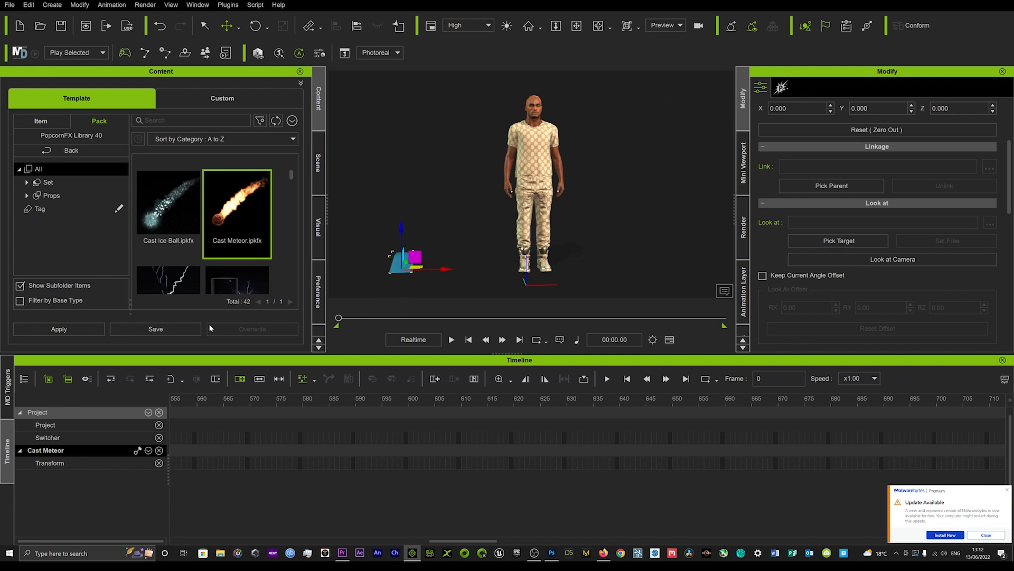
{"action": "key", "text": "space"}
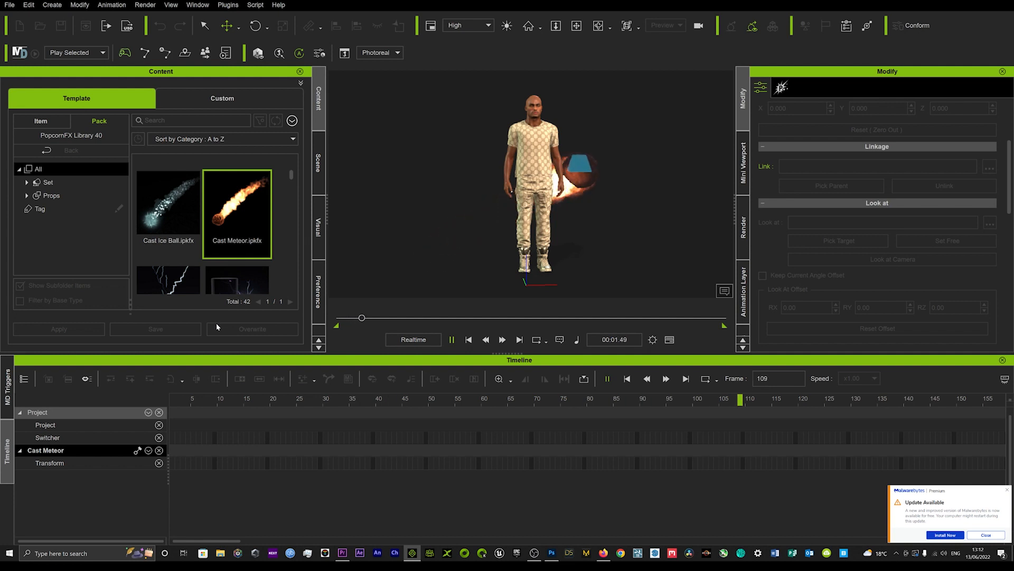
{"action": "left_click", "coordinate": [390, 320]}
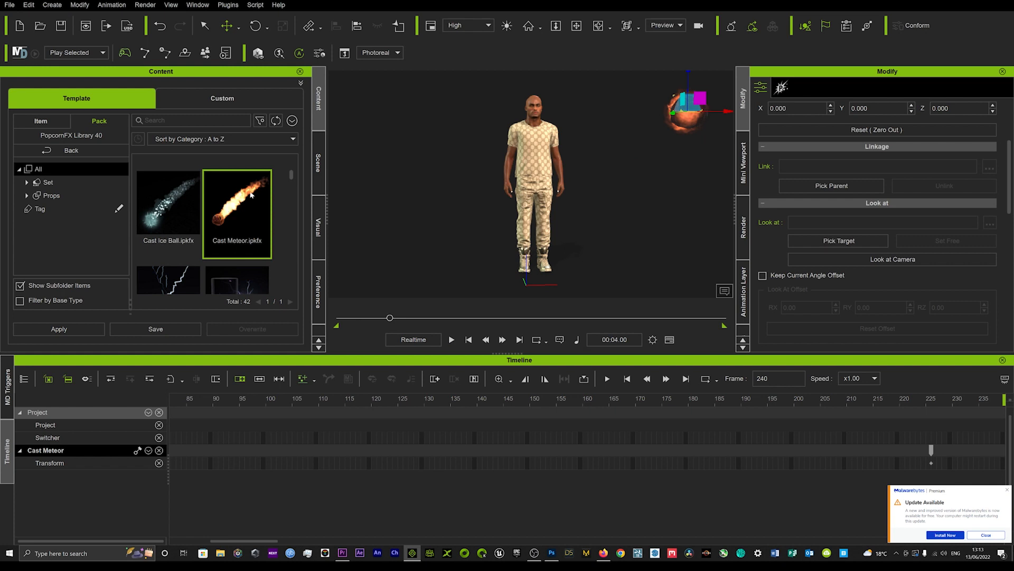
{"action": "left_click_drag", "start_coordinate": [389, 319], "coordinate": [290, 325]}
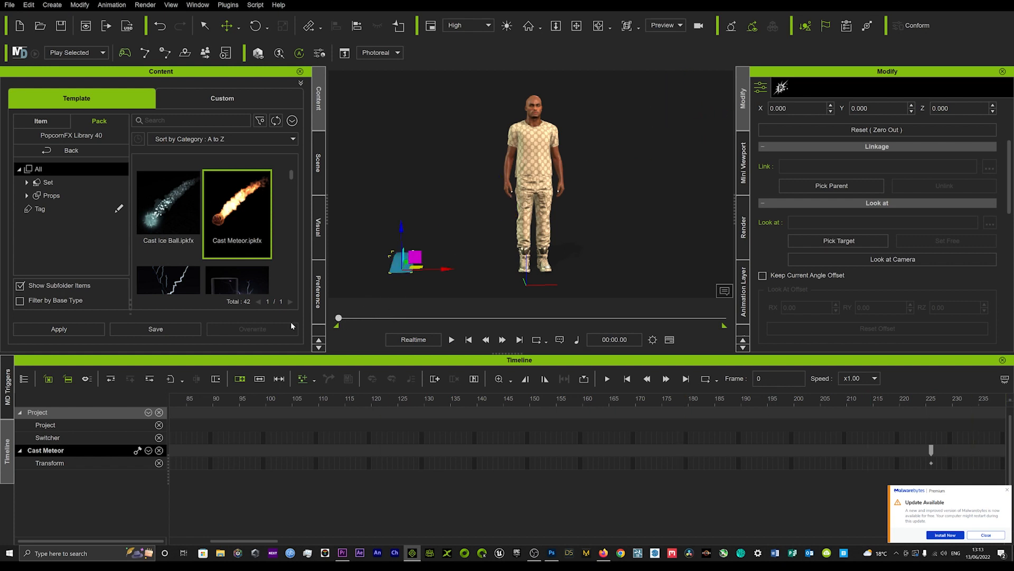
Step: Move the Cast Meteor's end transform key to frame 49 and play the animation to check the speed
{"action": "scroll", "coordinate": [516, 499], "scroll_direction": "down", "scroll_amount": 5}
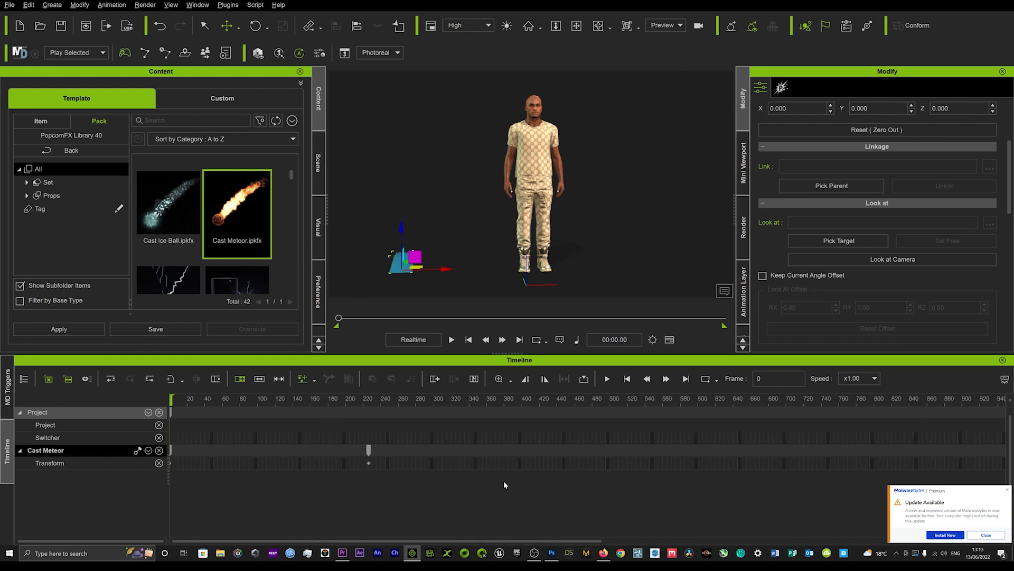
{"action": "left_click", "coordinate": [369, 450]}
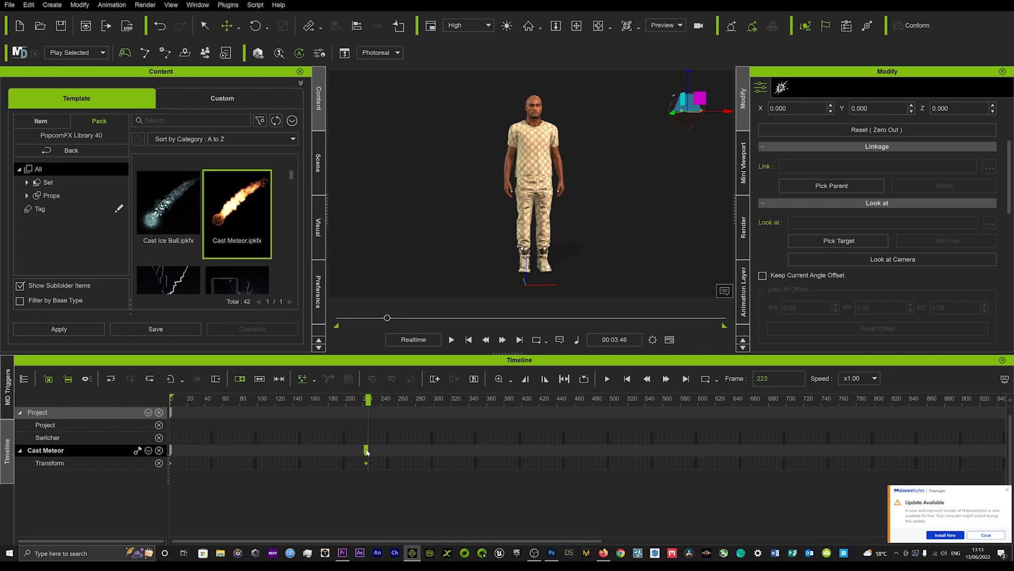
{"action": "left_click_drag", "start_coordinate": [367, 452], "coordinate": [359, 453]}
{"action": "left_click_drag", "start_coordinate": [276, 452], "coordinate": [213, 451]}
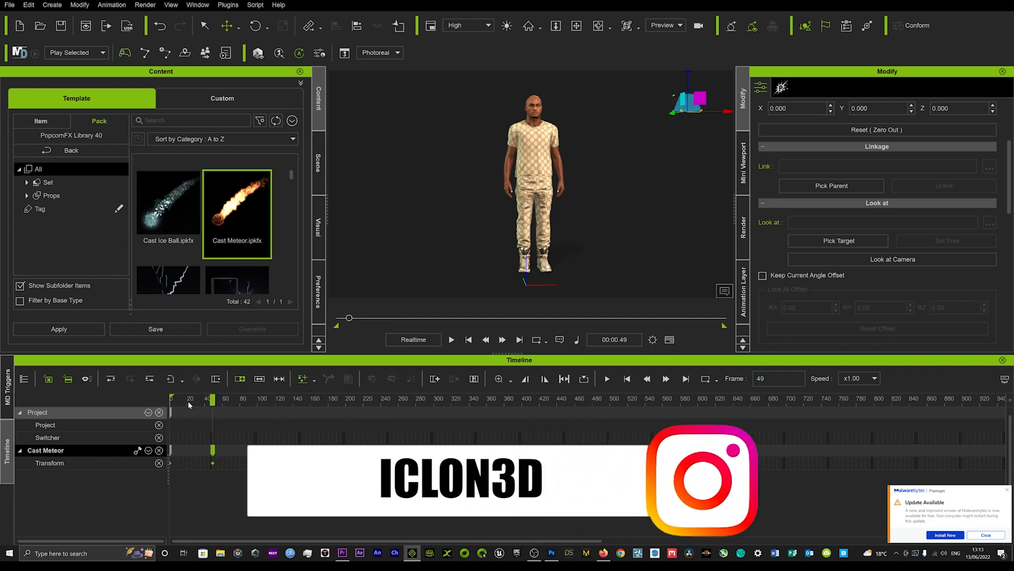
{"action": "key", "text": "space"}
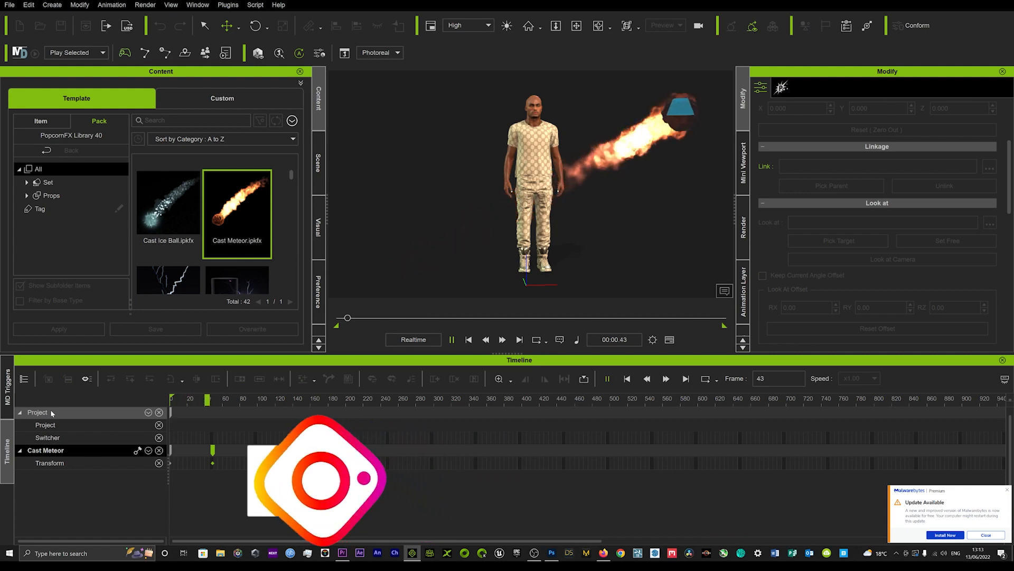
{"action": "key", "text": "space"}
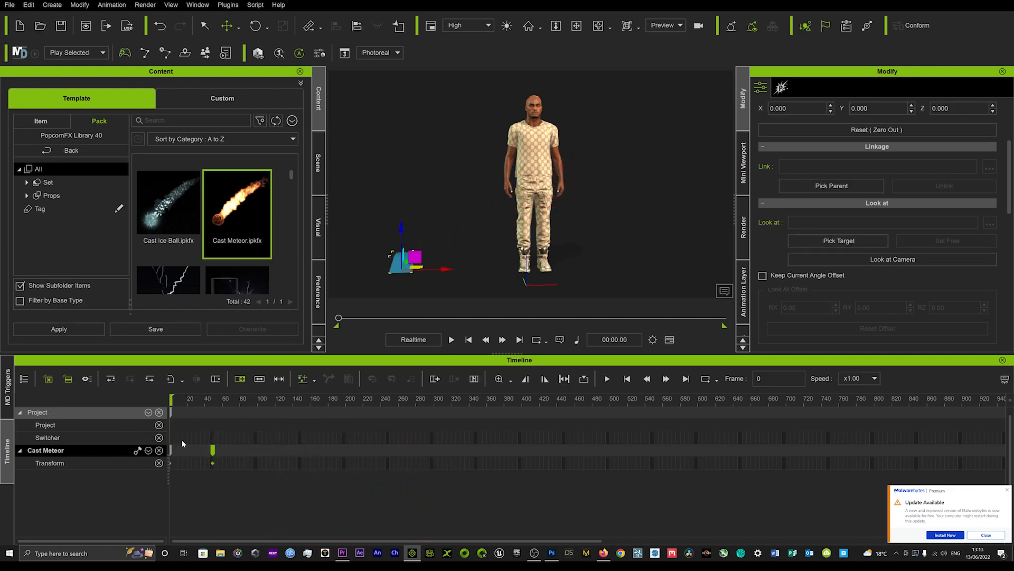
Step: Try the Cast Meteor's end transform key at frame 393 and play the animation to check the slower motion
{"action": "left_click_drag", "start_coordinate": [456, 460], "coordinate": [521, 461]}
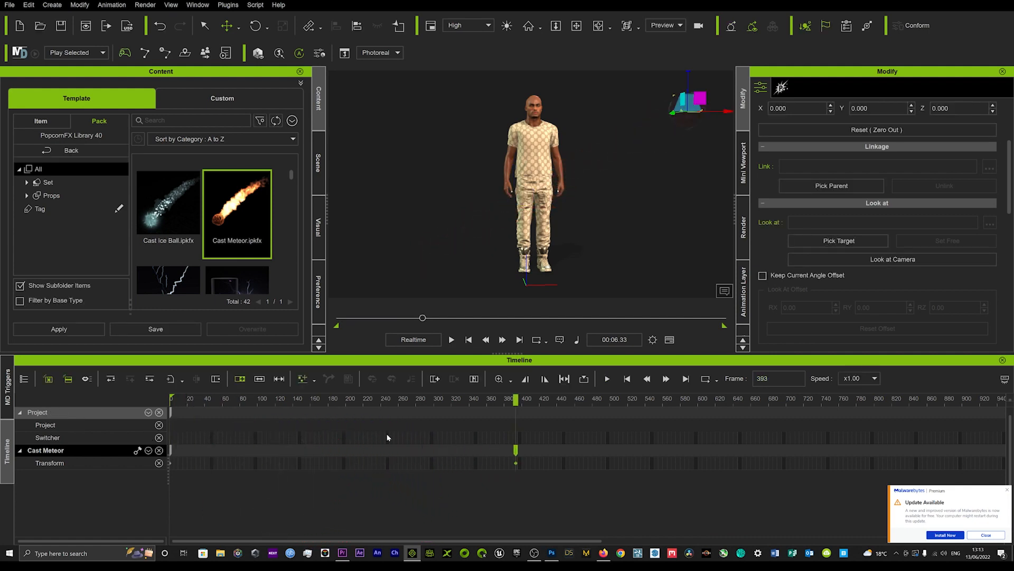
{"action": "key", "text": "space"}
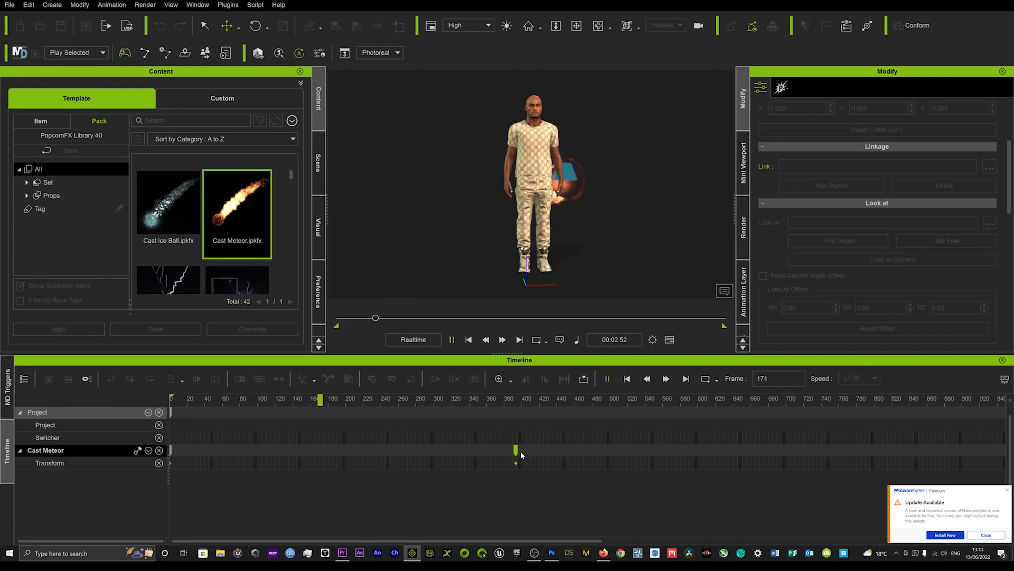
{"action": "key", "text": "space"}
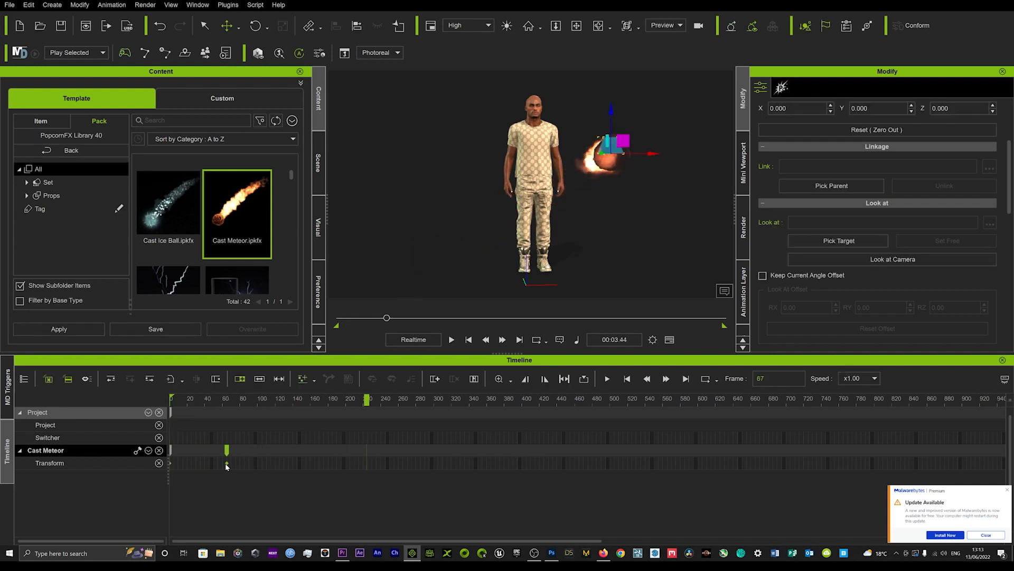
Step: Move the Cast Meteor's end transform key to about frame 20 and preview the fast crossing
{"action": "left_click", "coordinate": [188, 398]}
{"action": "key", "text": "space"}
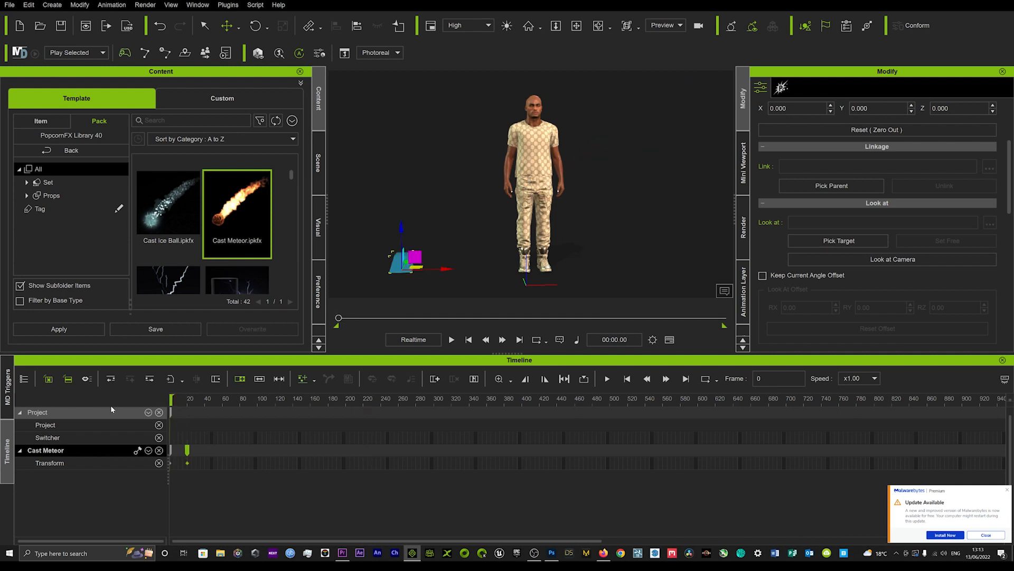
{"action": "key", "text": "space"}
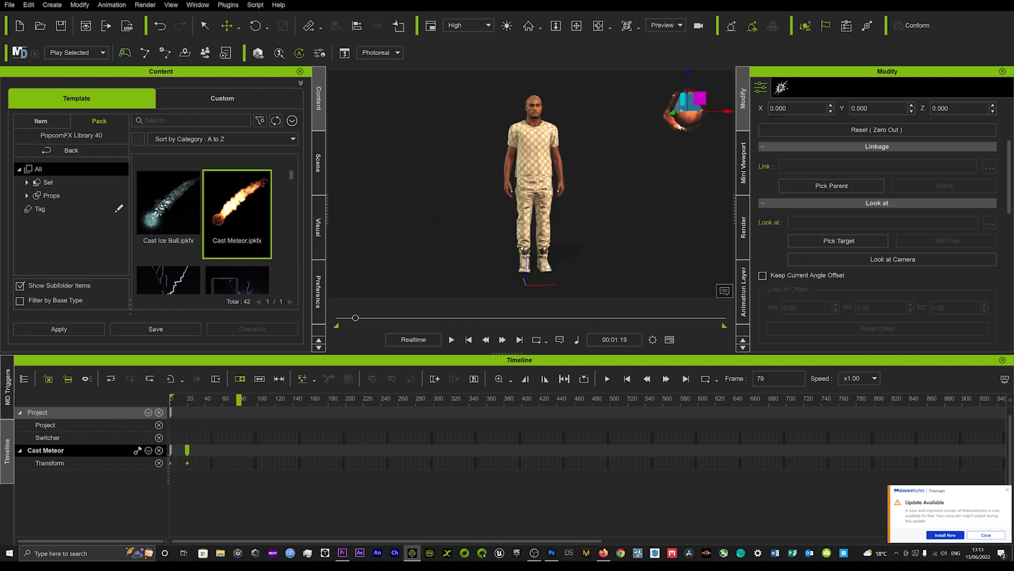
{"action": "key", "text": "space"}
{"action": "key", "text": "space"}
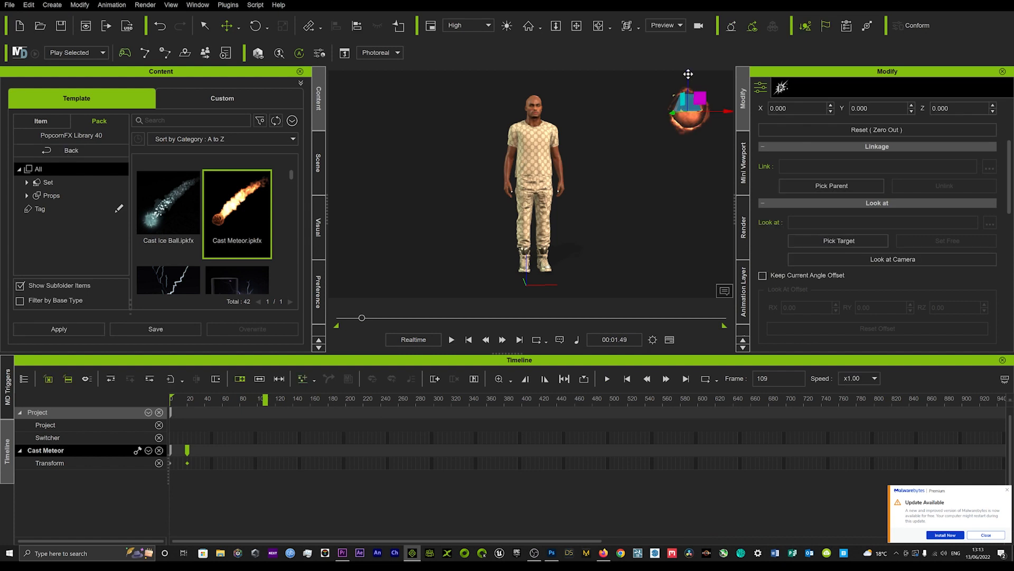
Step: At frame 109, lower the Cast Meteor emitter from head height to the ground and preview the drop
{"action": "left_click_drag", "start_coordinate": [690, 75], "coordinate": [698, 175]}
{"action": "left_click_drag", "start_coordinate": [700, 219], "coordinate": [698, 235]}
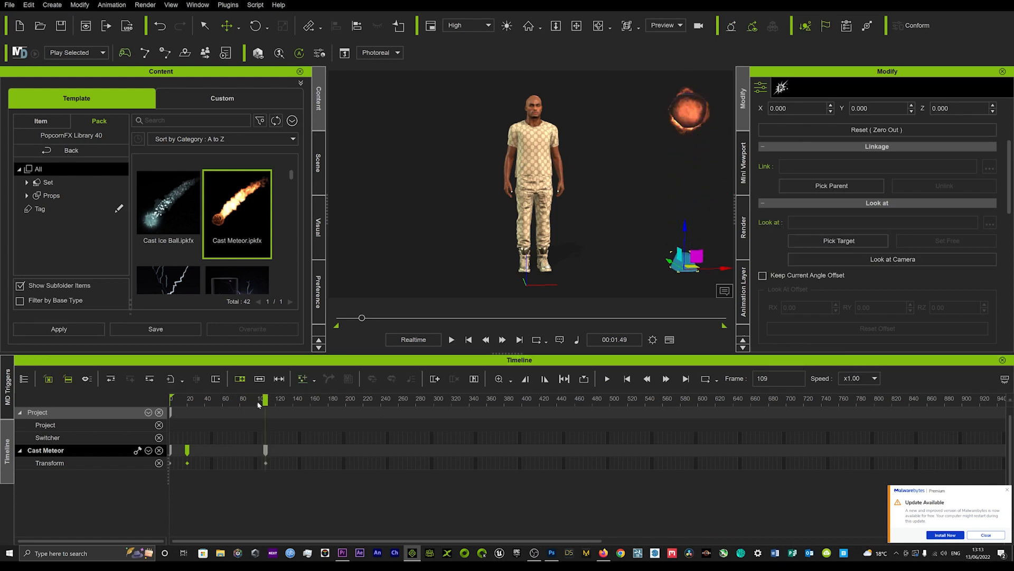
{"action": "key", "text": "space"}
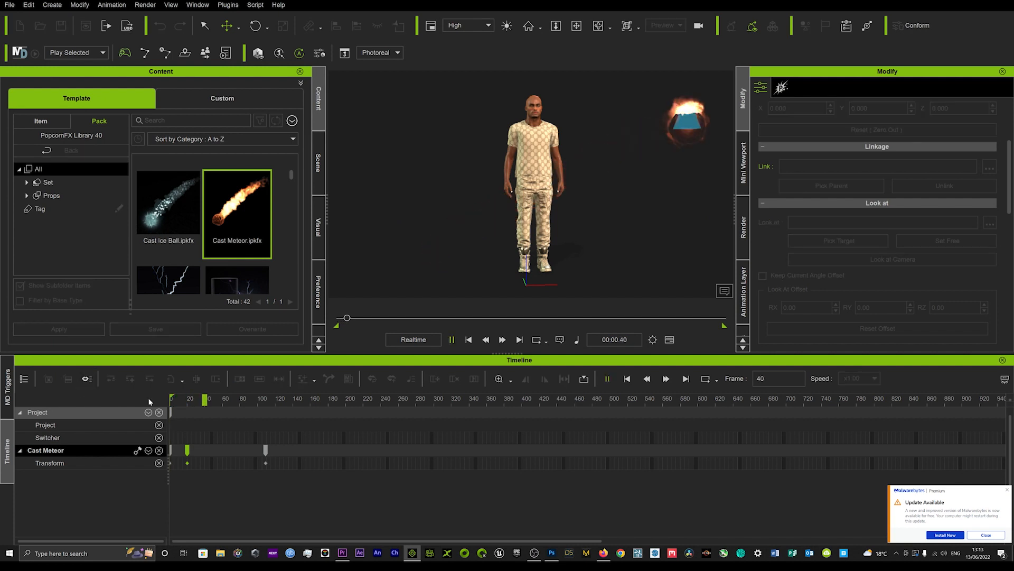
{"action": "key", "text": "space"}
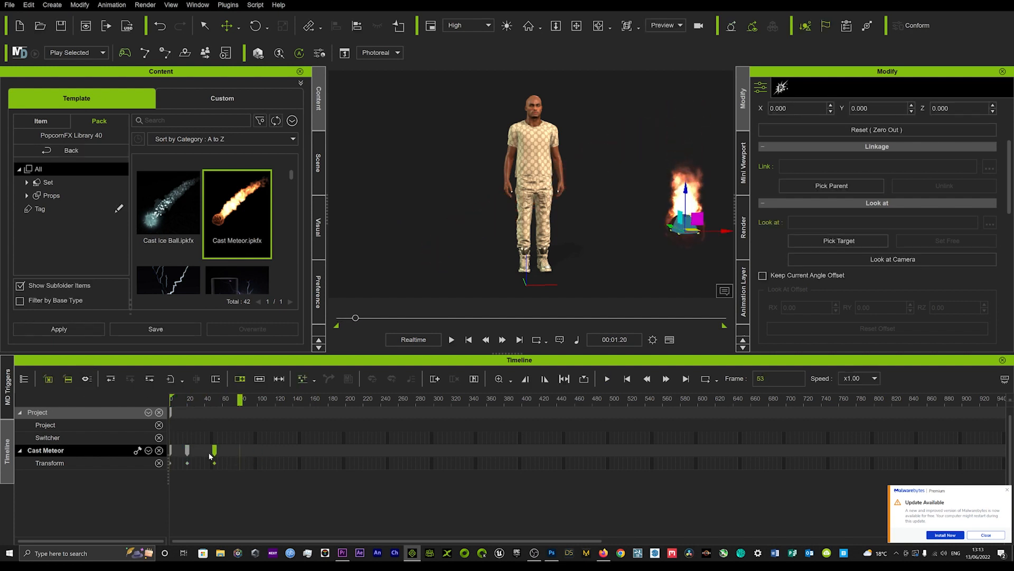
Step: Move the transform key of the meteor's drop to about frame 40 and play the animation from the start
{"action": "double_click", "coordinate": [206, 459]}
{"action": "left_click", "coordinate": [173, 402]}
{"action": "key", "text": "space"}
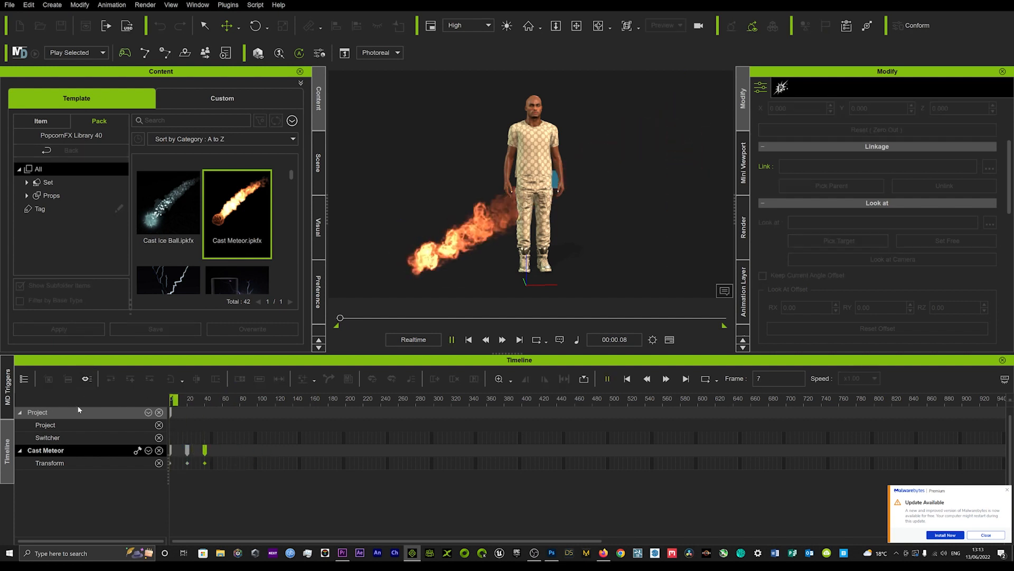
{"action": "key", "text": "space"}
{"action": "key", "text": "space"}
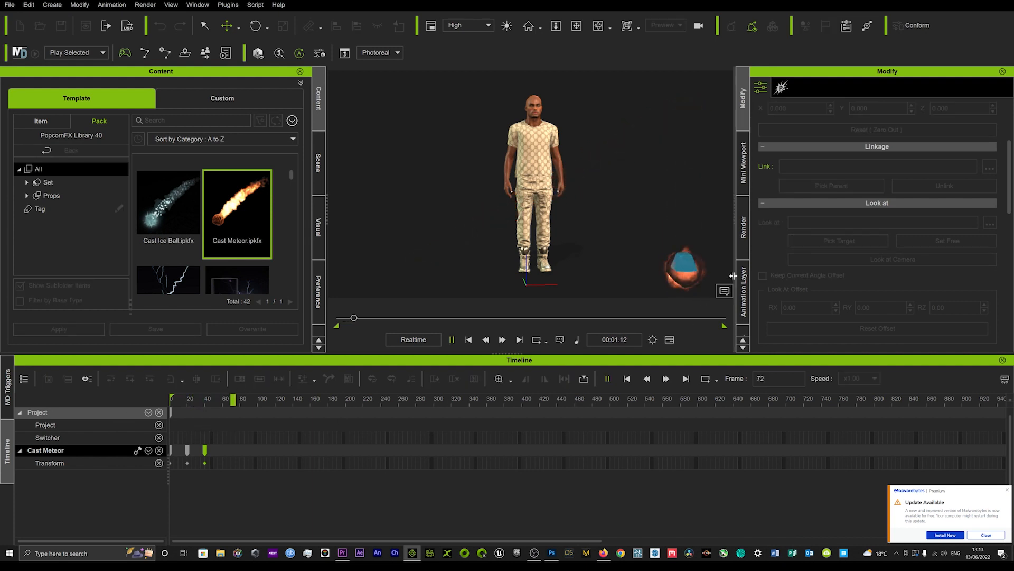
{"action": "key", "text": "space"}
Step: At frame 86, move the Cast Meteor emitter back across the ground past the character, and shift that key to about frame 60
{"action": "left_click_drag", "start_coordinate": [721, 270], "coordinate": [399, 288]}
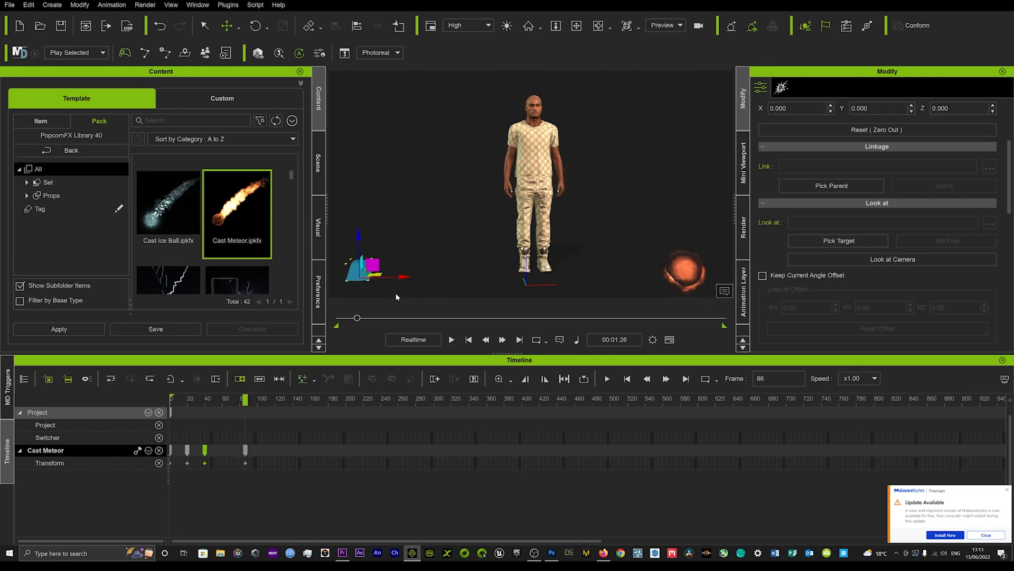
{"action": "left_click_drag", "start_coordinate": [181, 398], "coordinate": [107, 407]}
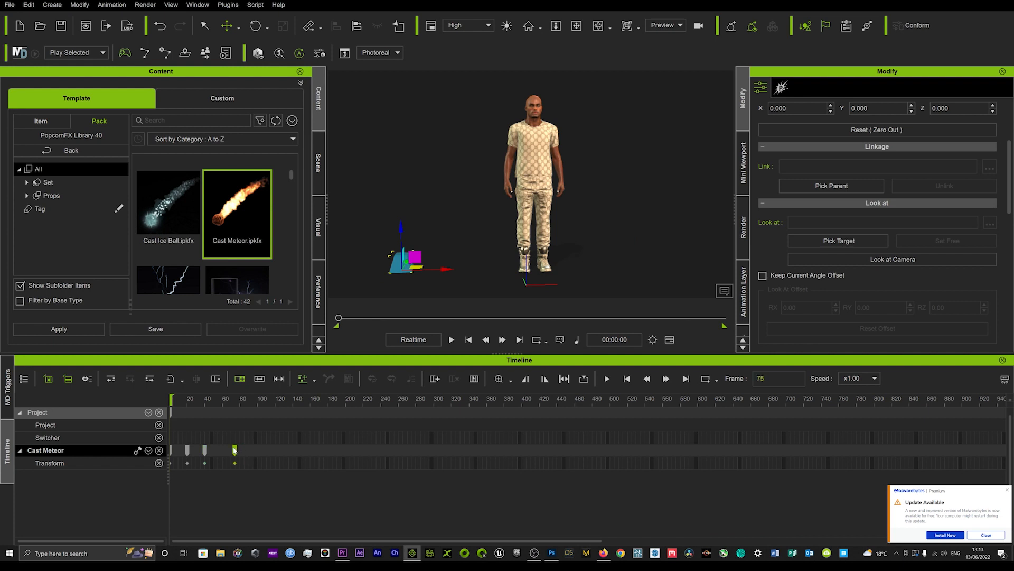
{"action": "left_click_drag", "start_coordinate": [235, 450], "coordinate": [226, 449]}
Step: Play the Cast Meteor animation from the start to preview the complete path around the character
{"action": "key", "text": "space"}
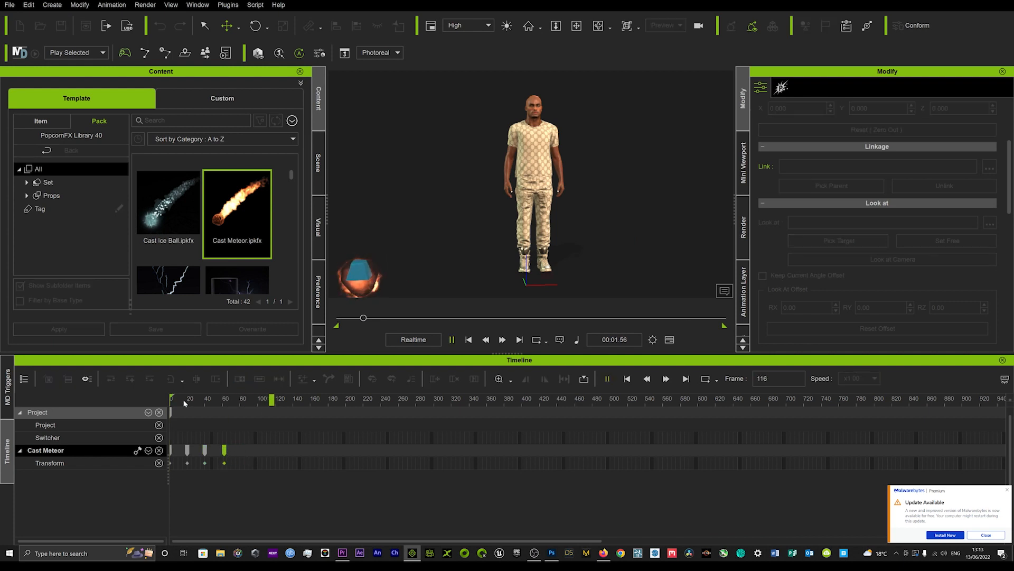
{"action": "key", "text": "space"}
{"action": "left_click_drag", "start_coordinate": [173, 399], "coordinate": [122, 401]}
{"action": "key", "text": "space"}
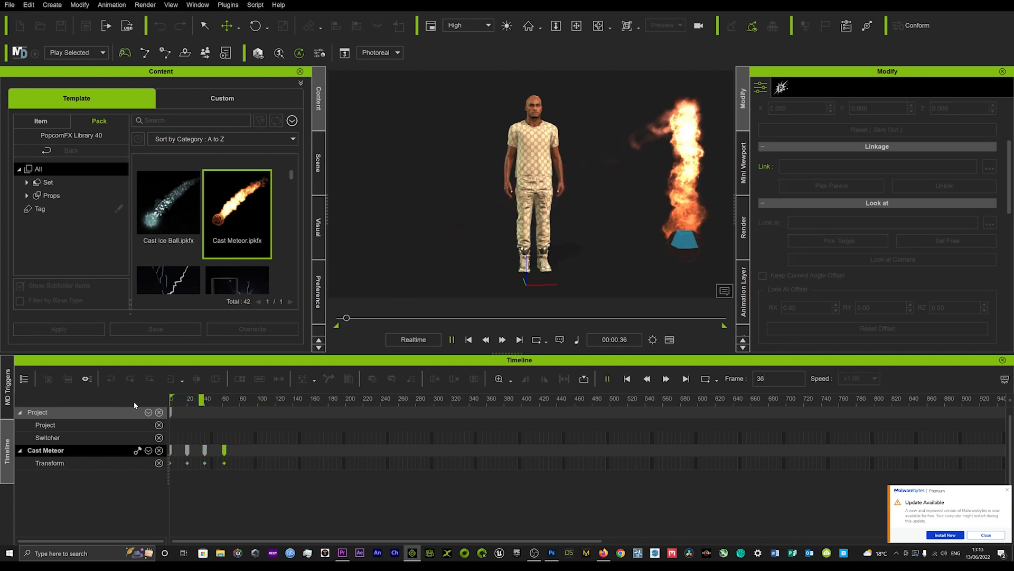
{"action": "key", "text": "space"}
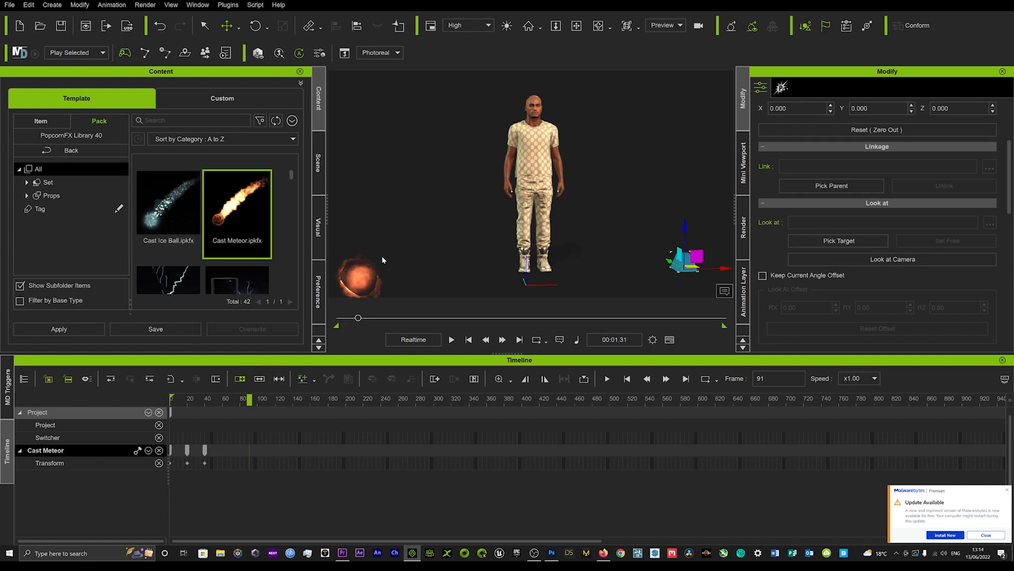
Step: Place the Cast Ice Ball effect beside the character, move its emitter to head height on the opposite side at frame 91, and rewind to frame 0
{"action": "left_click", "coordinate": [162, 212]}
{"action": "left_click_drag", "start_coordinate": [162, 212], "coordinate": [432, 255]}
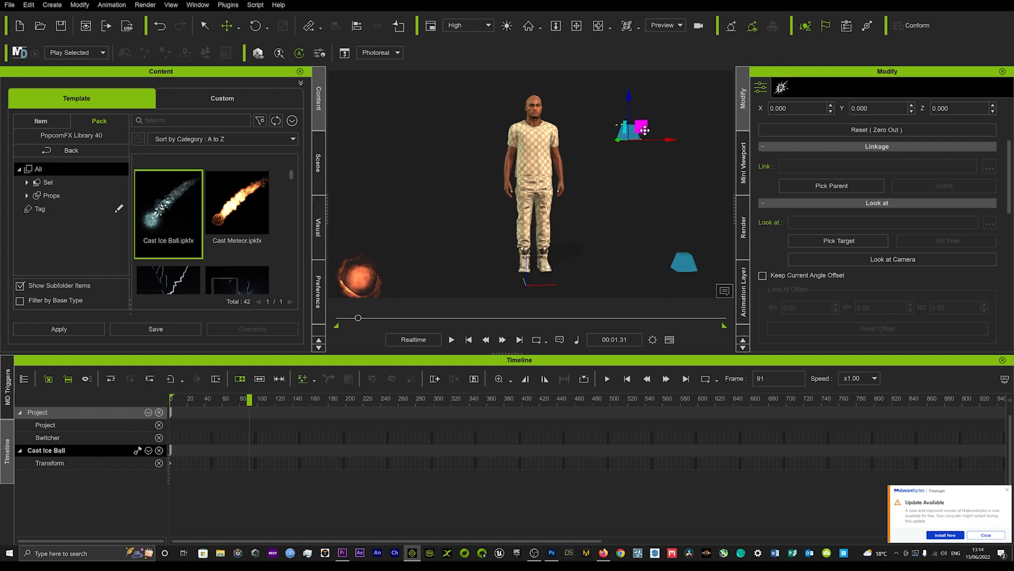
{"action": "left_click_drag", "start_coordinate": [178, 401], "coordinate": [137, 392]}
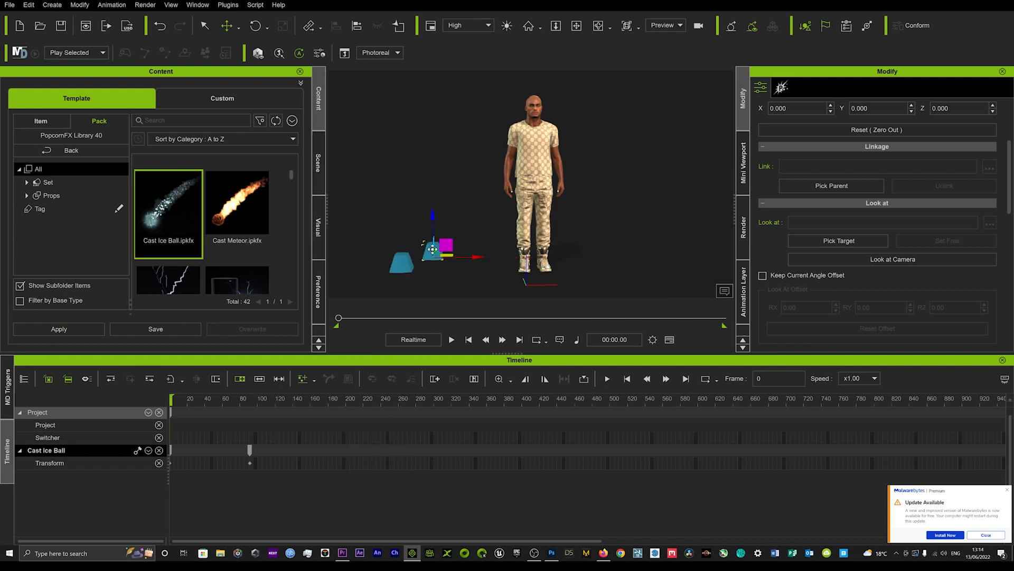
Step: Delete the Cast Ice Ball emitter and place the Lightning Attack effect beside the character
{"action": "key", "text": "Delete"}
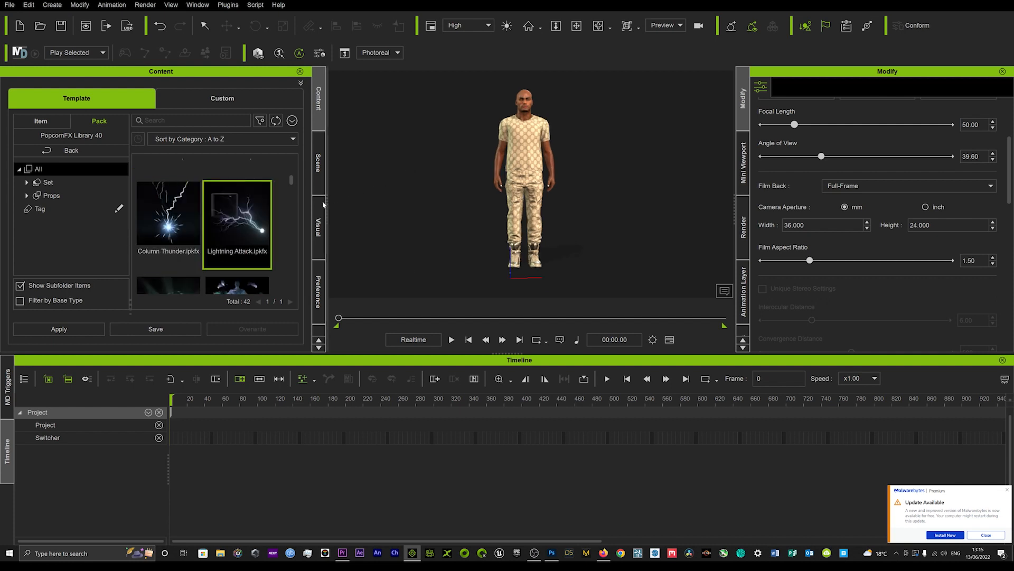
{"action": "left_click_drag", "start_coordinate": [263, 217], "coordinate": [410, 237]}
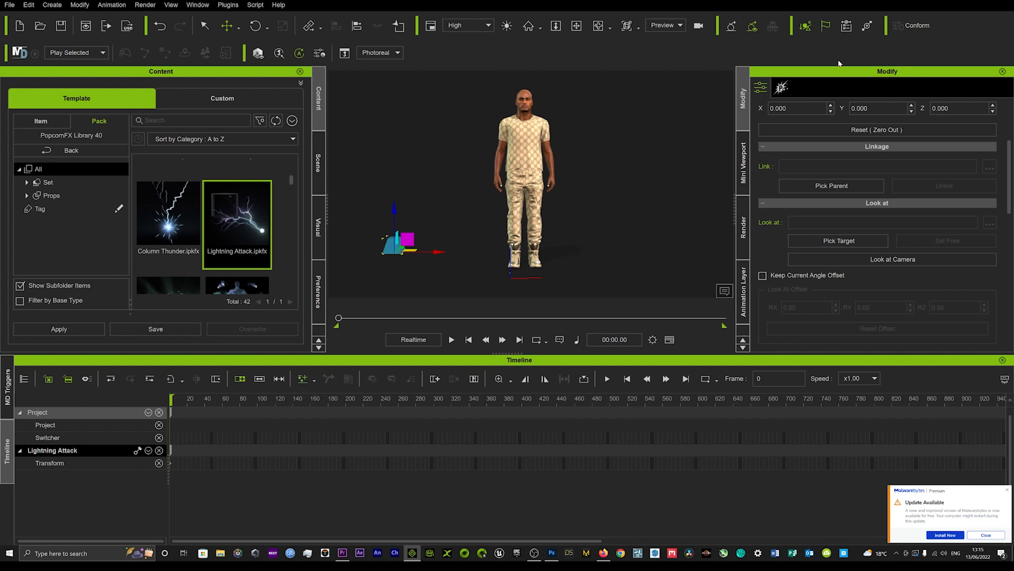
Step: View the character's PhysX settings, deselect the character and play the animation with the Lightning Attack effect
{"action": "left_click", "coordinate": [521, 108]}
{"action": "left_click", "coordinate": [822, 87]}
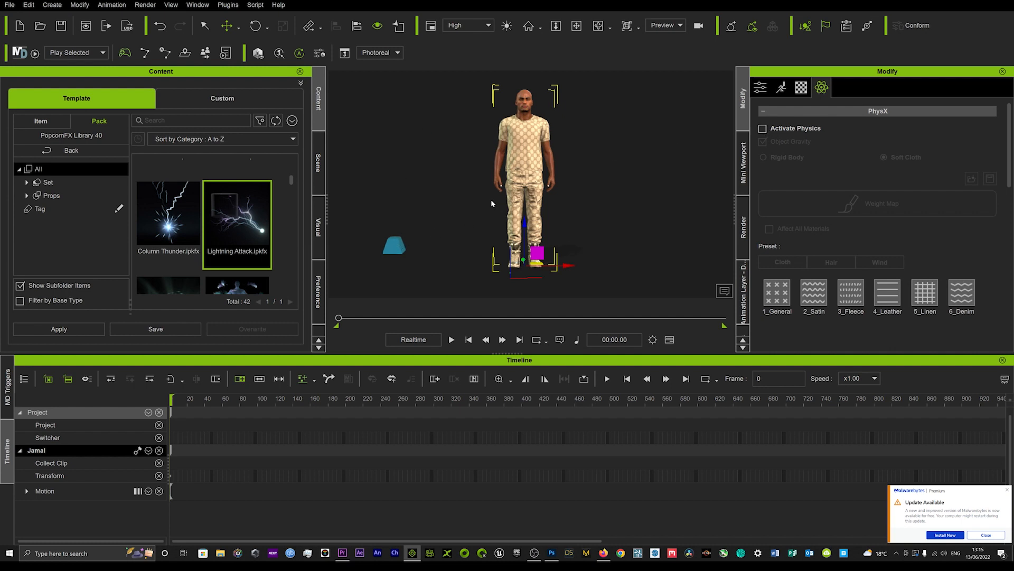
{"action": "left_click", "coordinate": [610, 131]}
{"action": "key", "text": "space"}
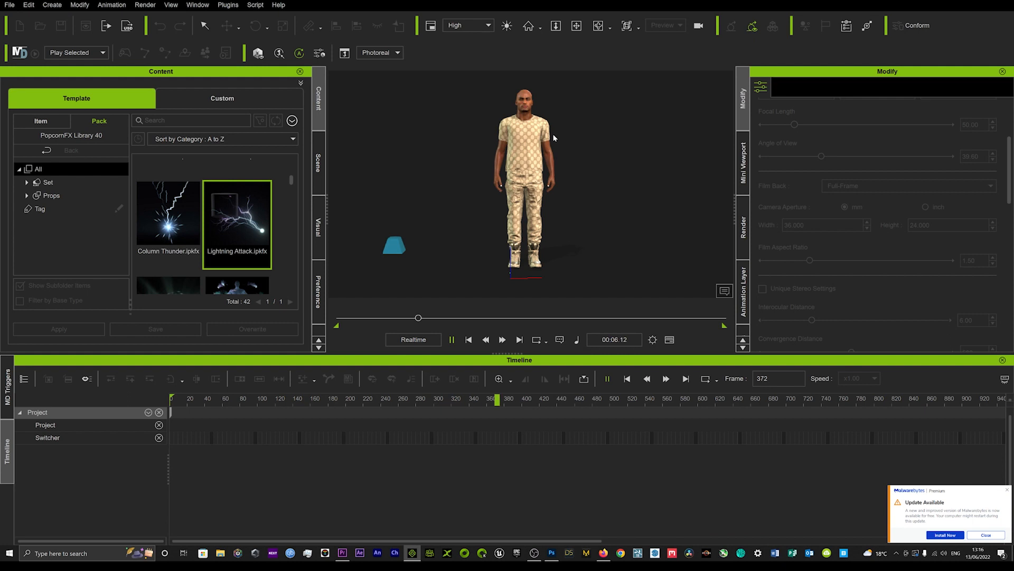
Step: Stop the playback at frame 392 and create a box primitive at the scene origin
{"action": "key", "text": "space"}
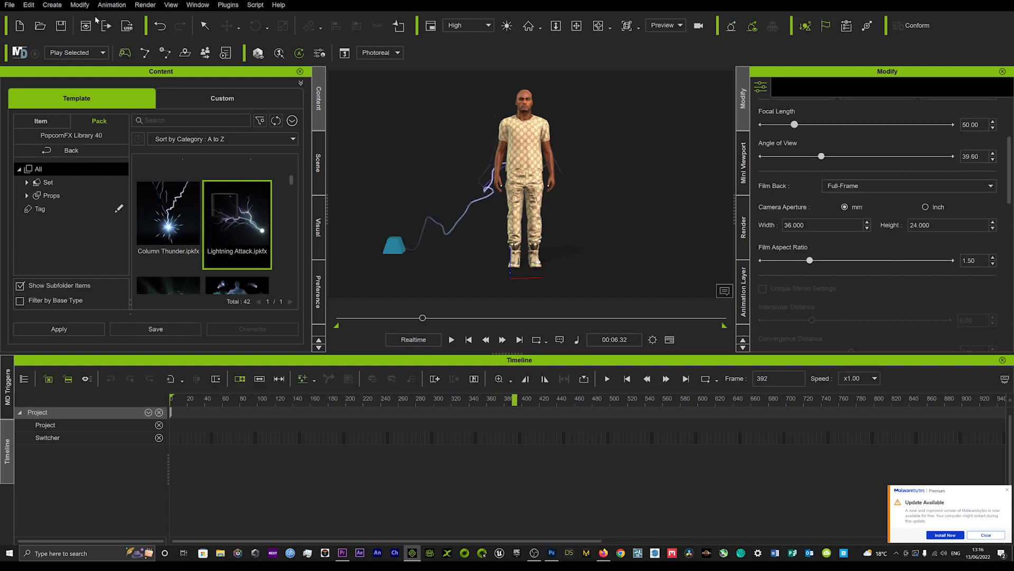
{"action": "left_click", "coordinate": [53, 5]}
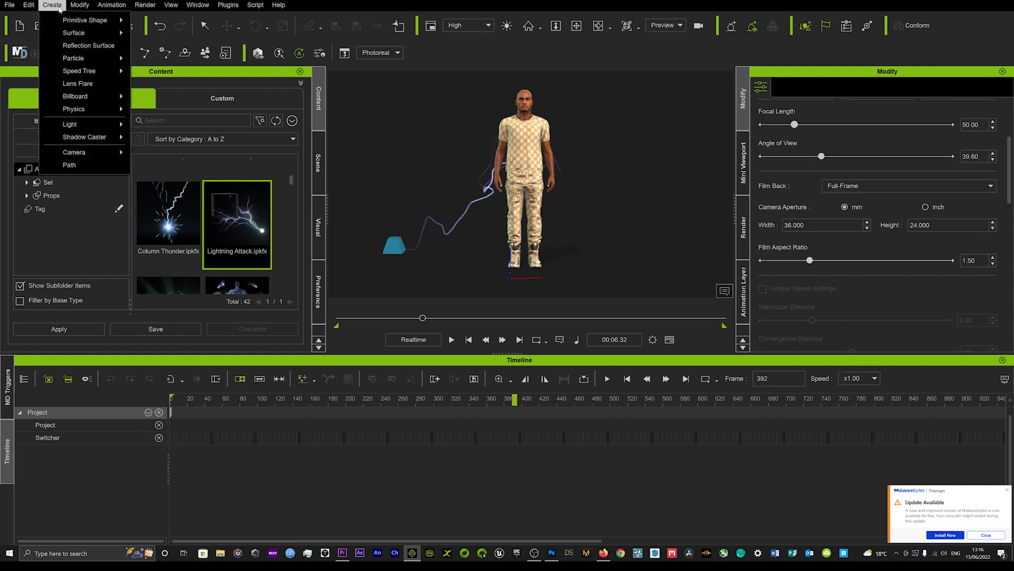
{"action": "mouse_move", "coordinate": [78, 34]}
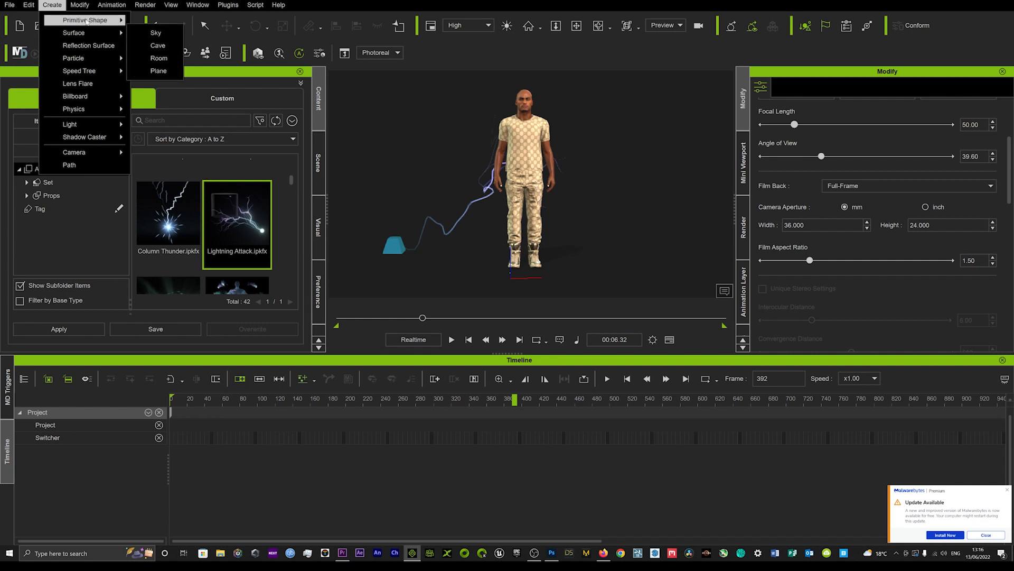
{"action": "left_click", "coordinate": [162, 28]}
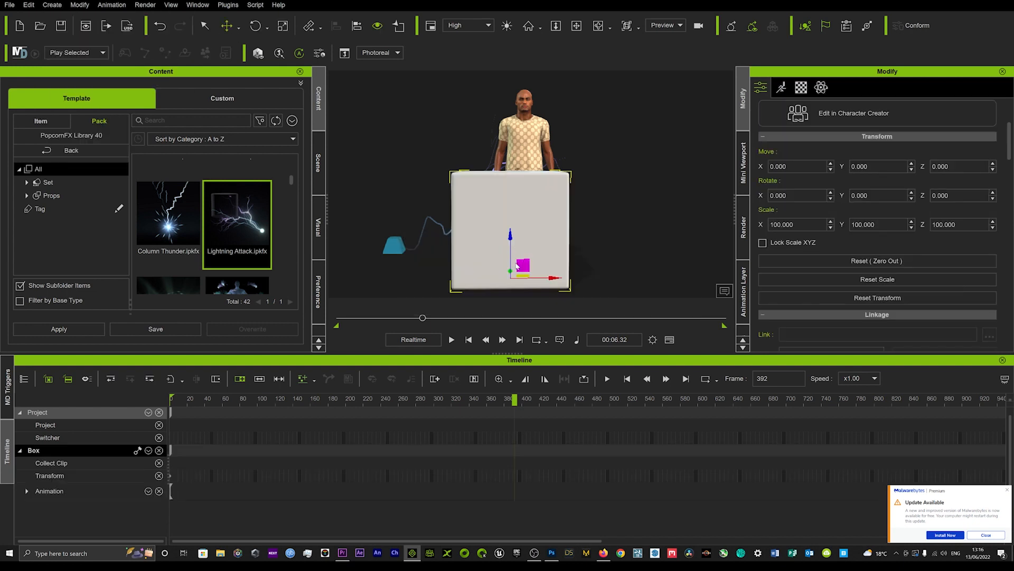
Step: Move the character along the X axis to about 148, clear of the box
{"action": "left_click", "coordinate": [524, 146]}
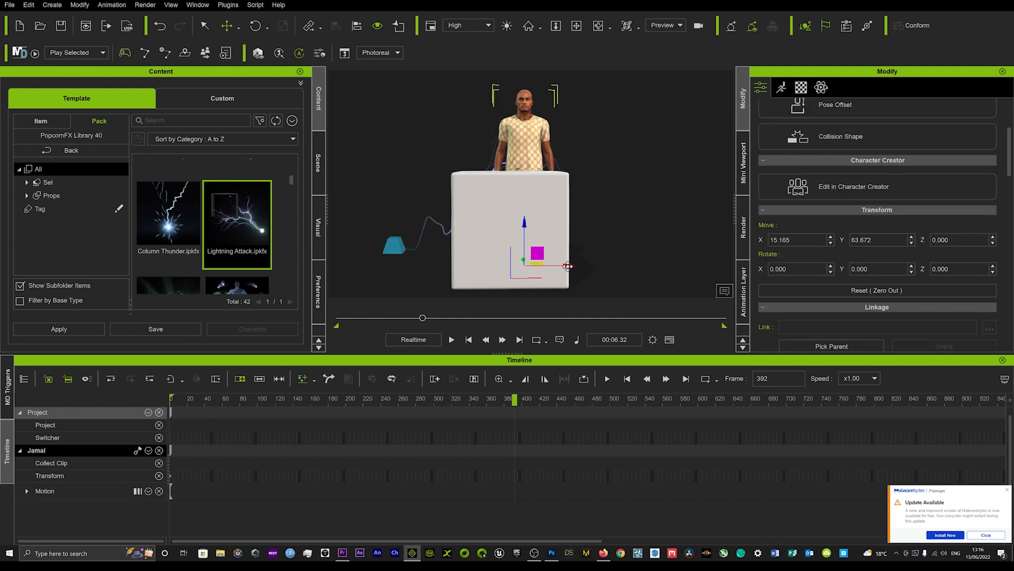
{"action": "left_click_drag", "start_coordinate": [567, 266], "coordinate": [668, 266]}
{"action": "scroll", "coordinate": [529, 154], "scroll_direction": "down", "scroll_amount": 1}
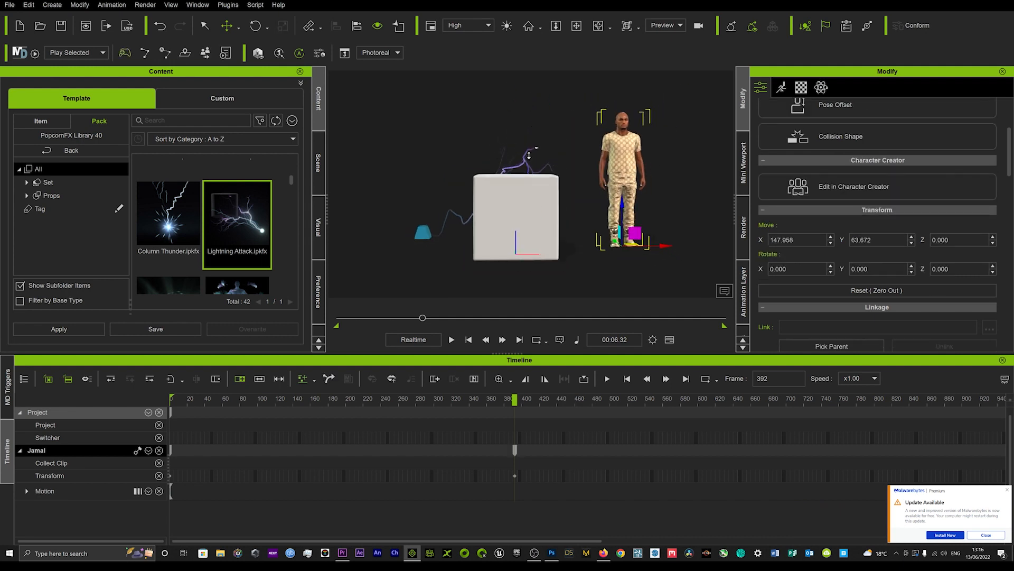
{"action": "right_click_drag", "start_coordinate": [529, 155], "coordinate": [492, 243], "text": "alt"}
{"action": "left_click_drag", "start_coordinate": [492, 243], "coordinate": [499, 212], "text": "alt"}
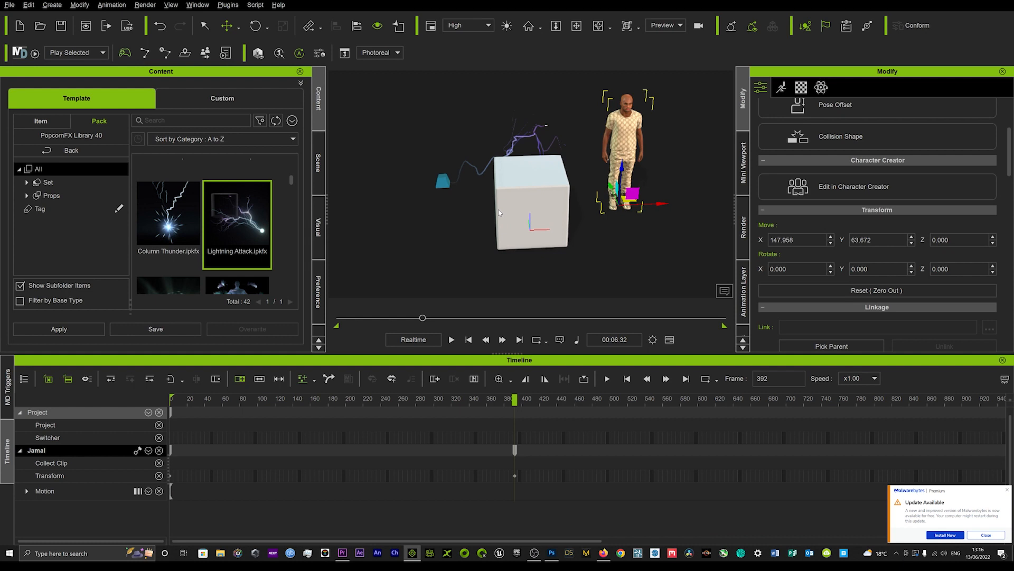
Step: Move the Lightning Attack emitter farther out in front of the box at frame 392 and scrub to frame 599
{"action": "left_click", "coordinate": [446, 185]}
{"action": "left_click_drag", "start_coordinate": [459, 179], "coordinate": [405, 241]}
{"action": "left_click_drag", "start_coordinate": [384, 319], "coordinate": [467, 317]}
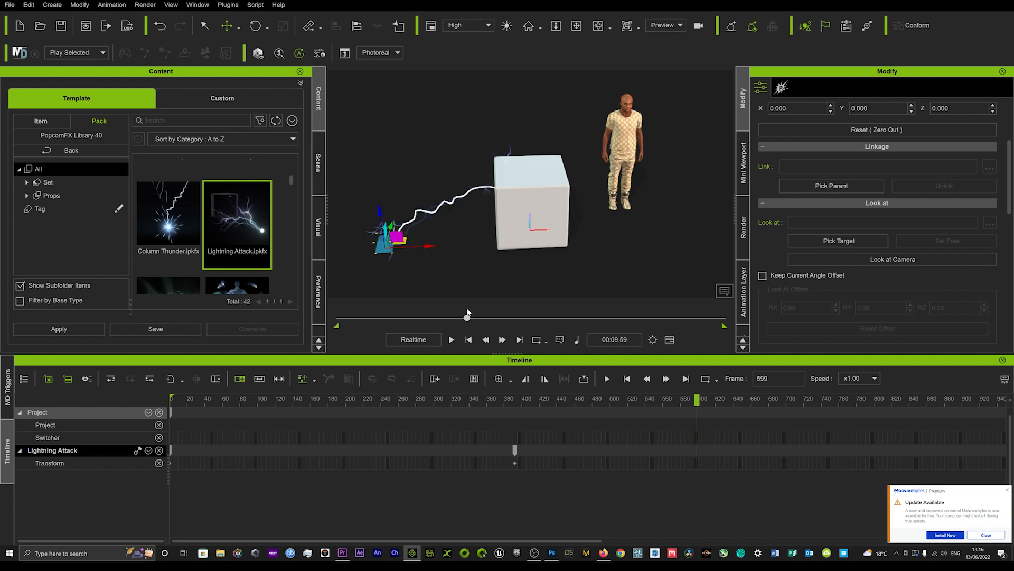
Step: Remove the object animation from the Lightning Attack emitter, the box and the character
{"action": "right_click", "coordinate": [384, 245]}
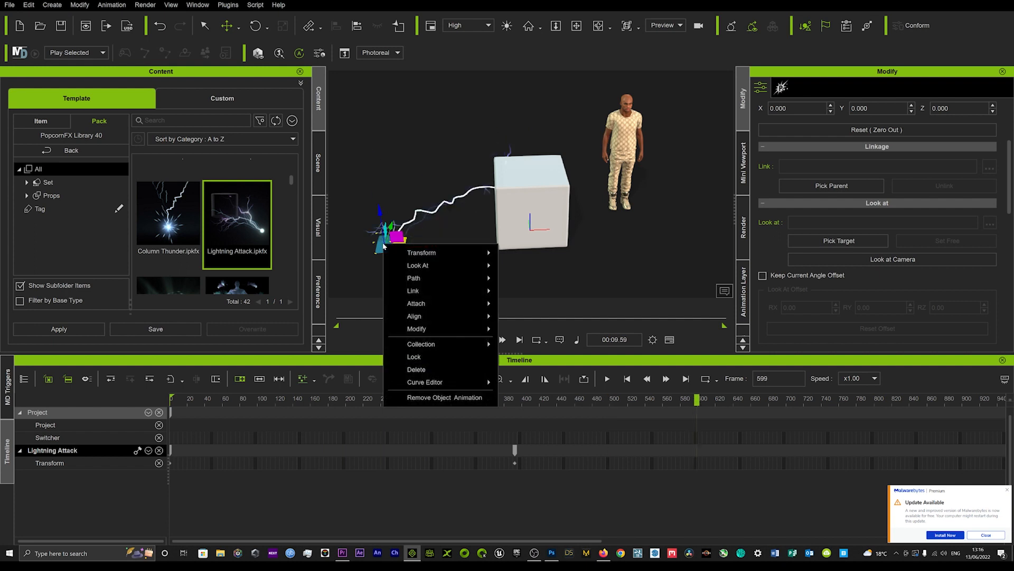
{"action": "left_click", "coordinate": [448, 397]}
{"action": "left_click", "coordinate": [549, 186]}
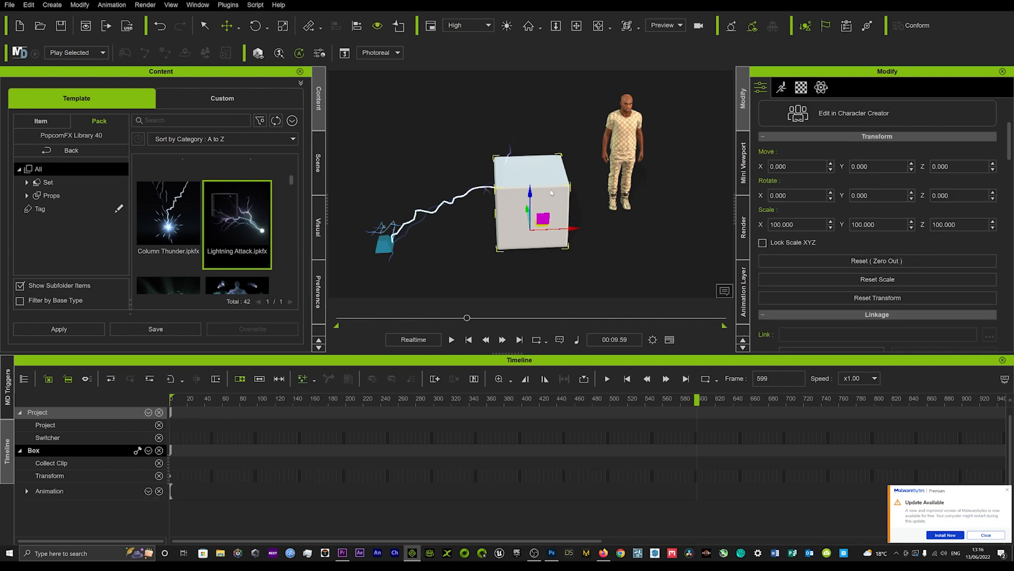
{"action": "right_click", "coordinate": [552, 200]}
{"action": "left_click", "coordinate": [623, 454]}
{"action": "right_click", "coordinate": [542, 206]}
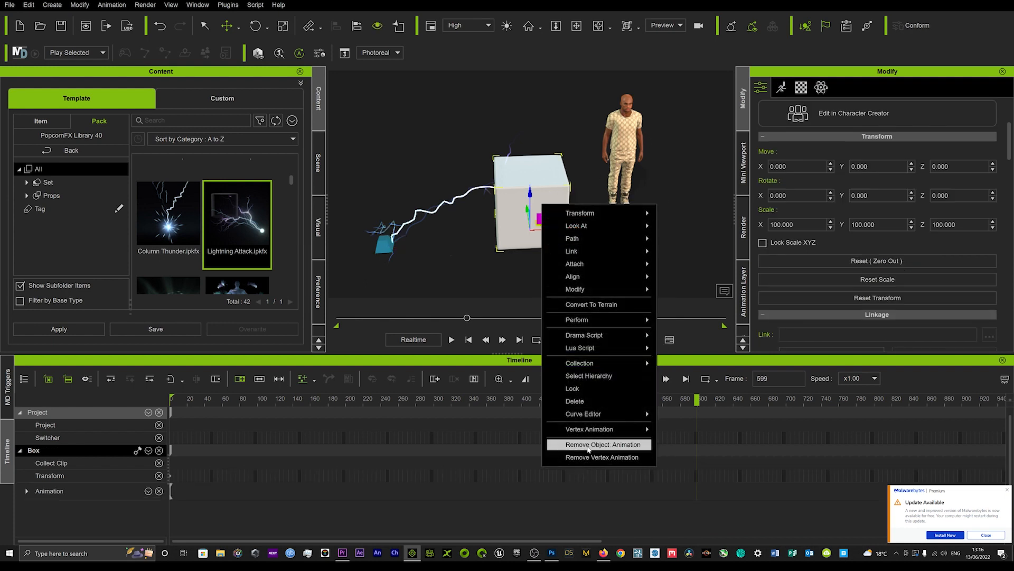
{"action": "left_click", "coordinate": [590, 449]}
{"action": "left_click", "coordinate": [630, 109]}
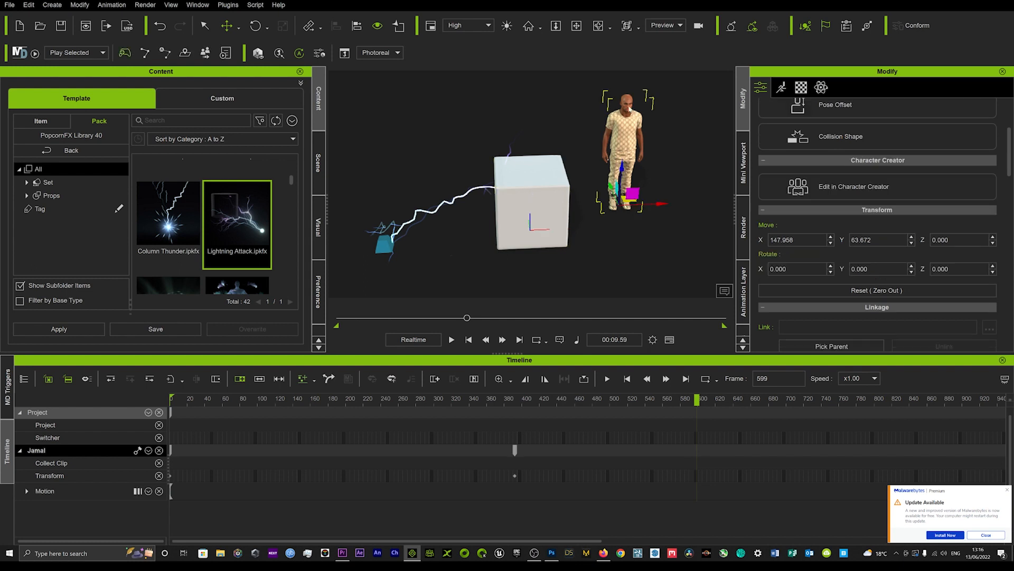
{"action": "right_click", "coordinate": [631, 109]}
{"action": "left_click", "coordinate": [681, 334]}
Step: Play the animation from the start to check how the Lightning Attack effect meets the box
{"action": "left_click_drag", "start_coordinate": [466, 318], "coordinate": [505, 318]}
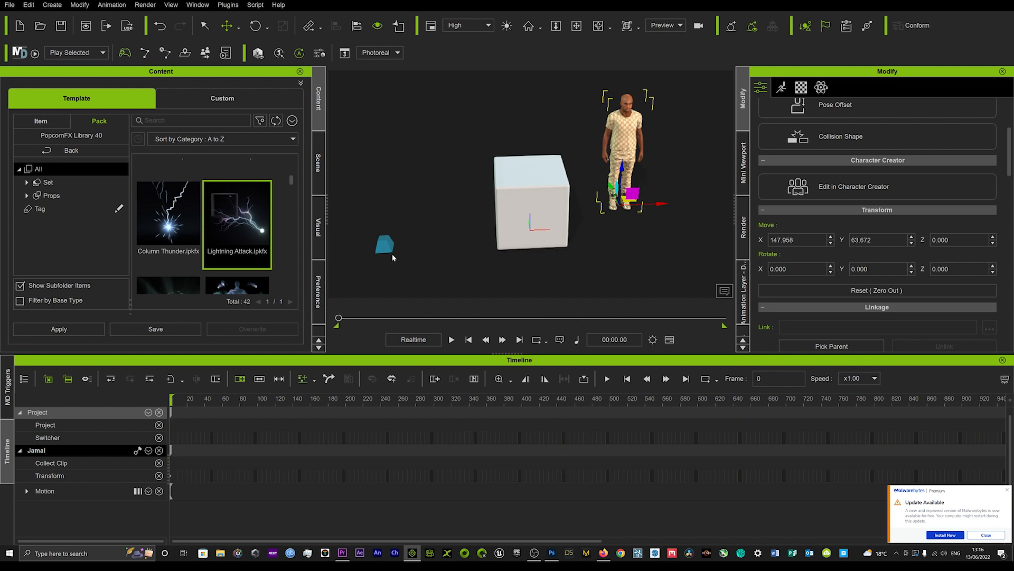
{"action": "key", "text": "space"}
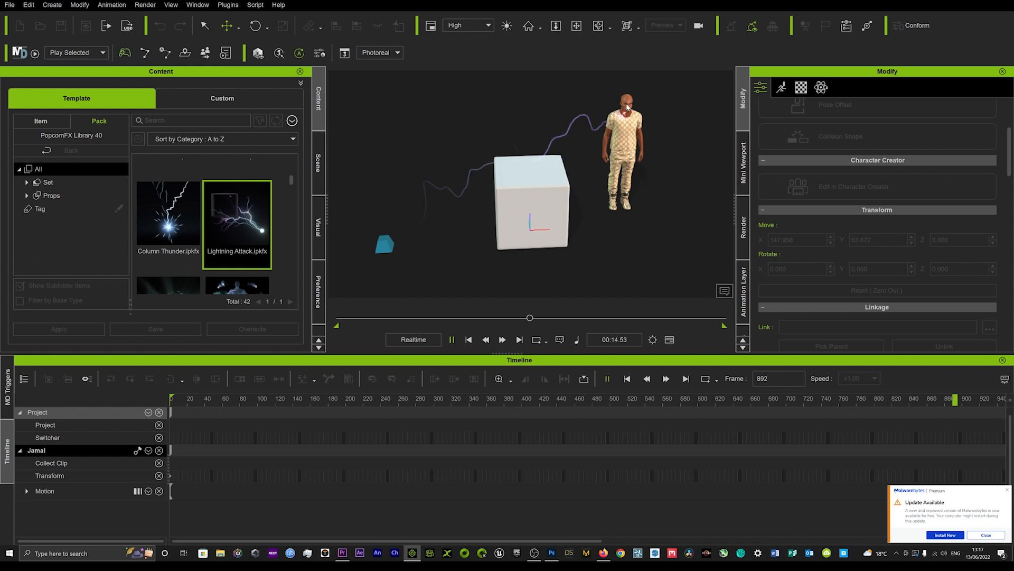
{"action": "key", "text": "space"}
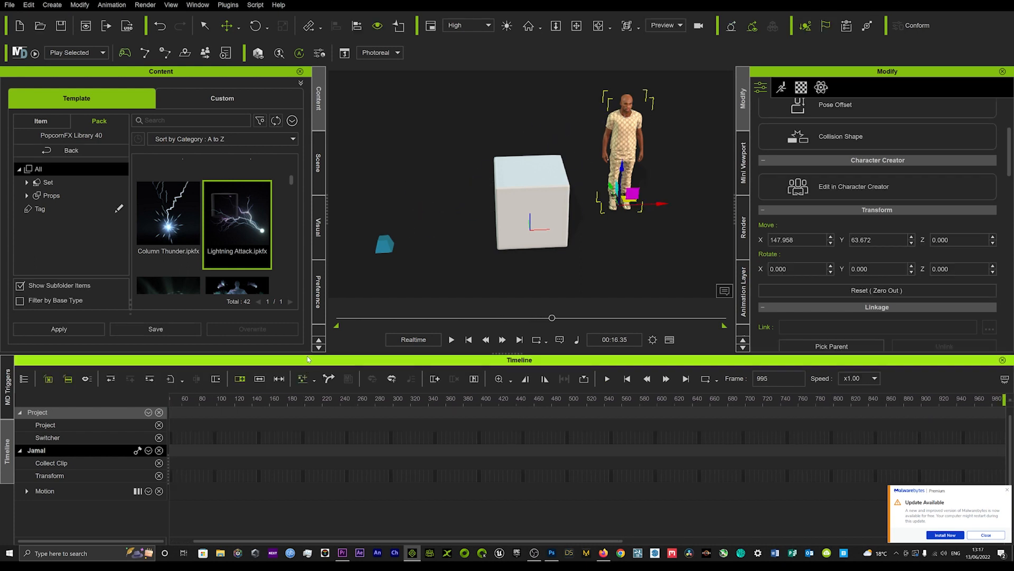
Step: Activate physics on the box, keeping it a dynamic rigid body with object gravity
{"action": "left_click", "coordinate": [542, 179]}
{"action": "left_click", "coordinate": [821, 87]}
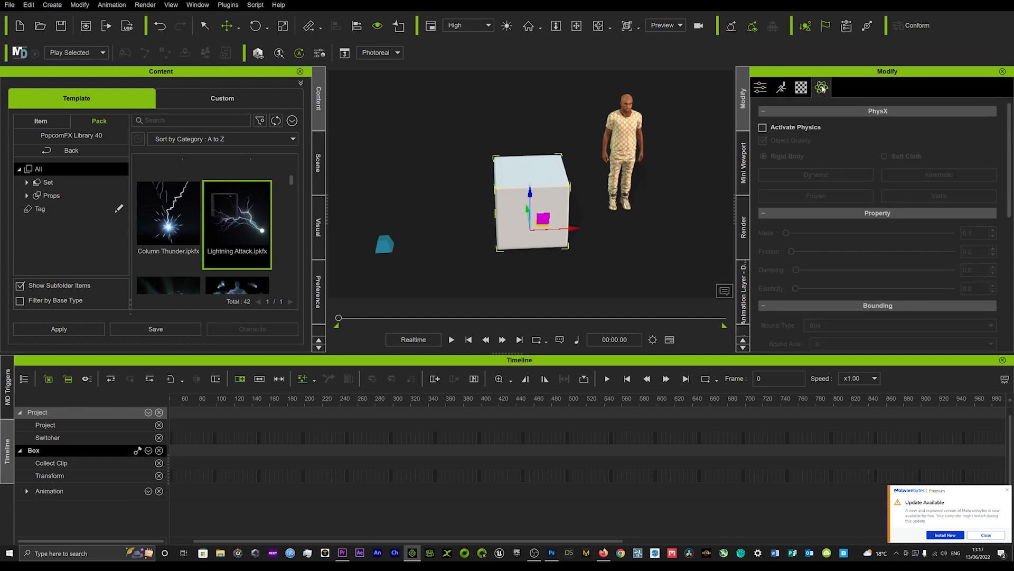
{"action": "left_click", "coordinate": [764, 128]}
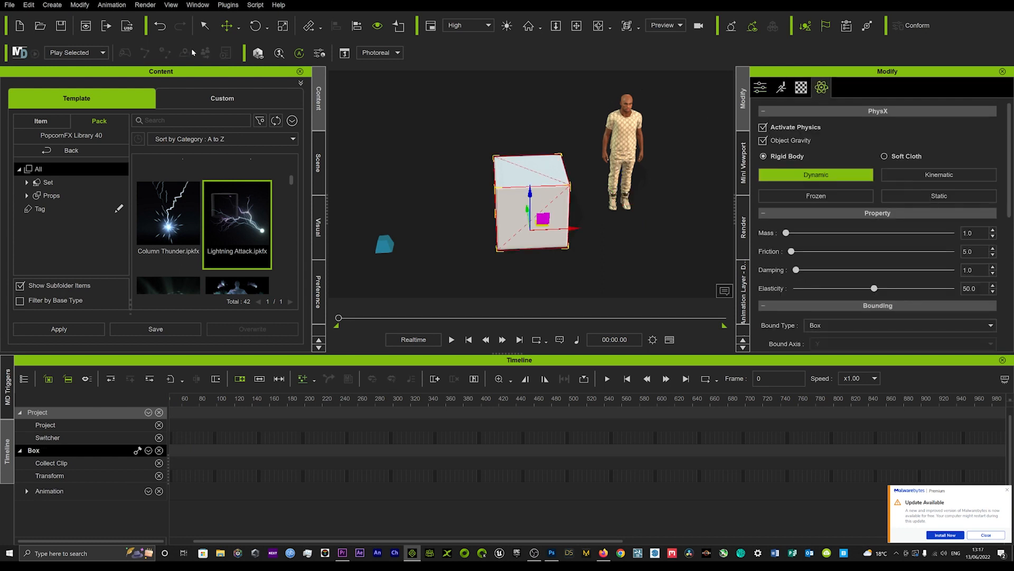
Step: Create an infinite physics plane under the box at the origin
{"action": "left_click", "coordinate": [47, 6]}
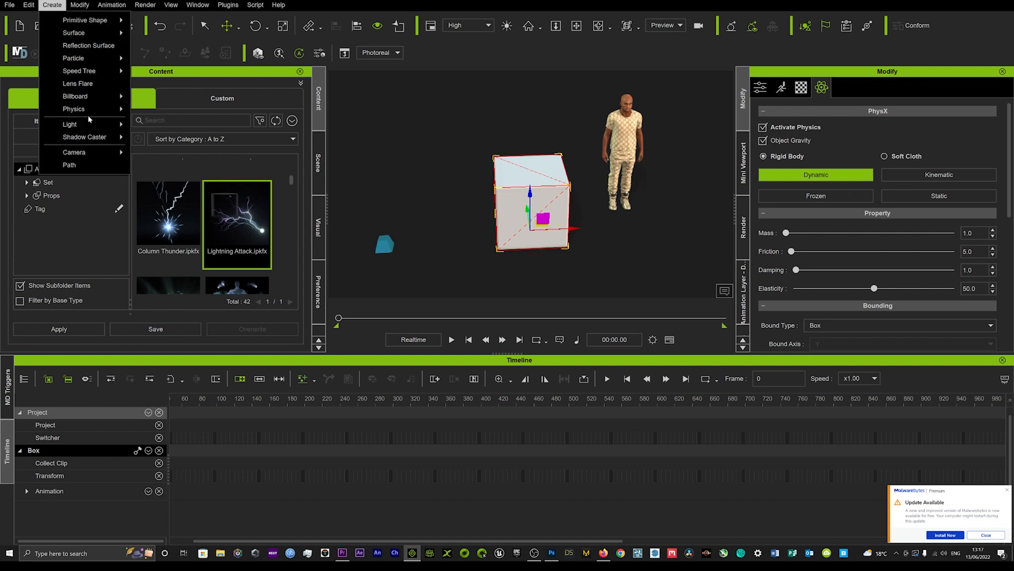
{"action": "mouse_move", "coordinate": [93, 111]}
{"action": "left_click", "coordinate": [158, 109]}
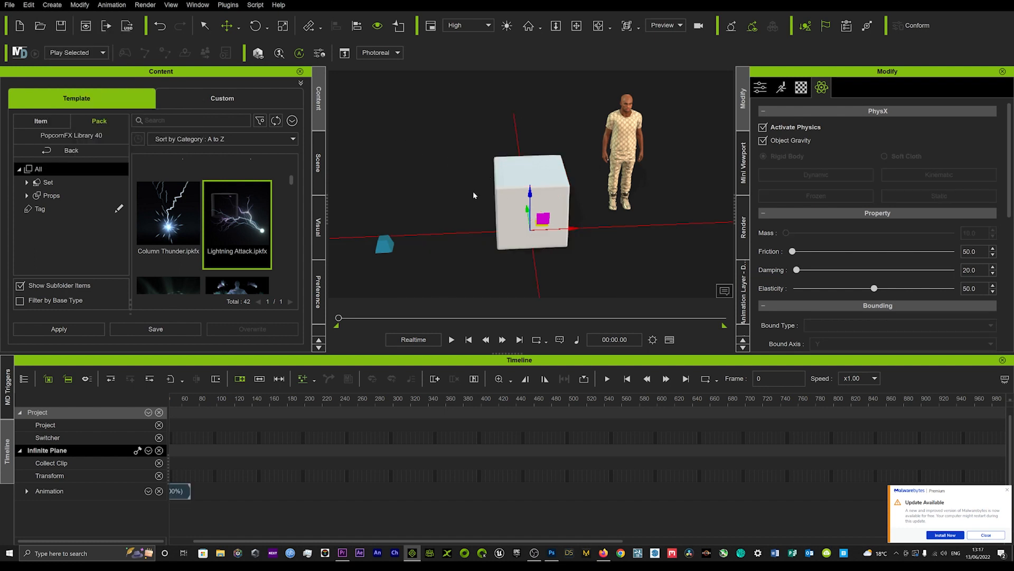
Step: Play the animation and examine from several angles how the lightning collides with the physics-enabled box
{"action": "key", "text": "space"}
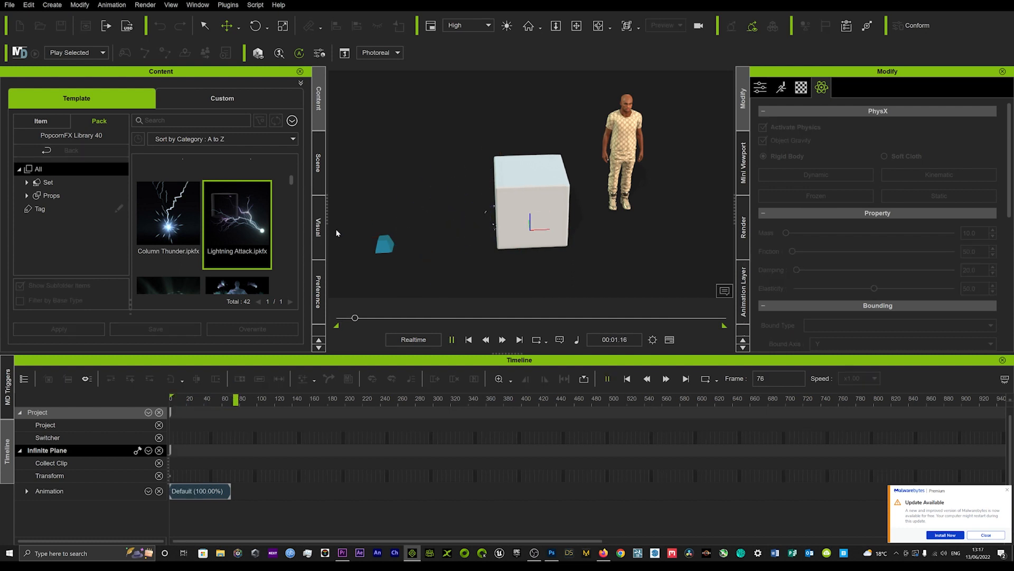
{"action": "left_click_drag", "start_coordinate": [437, 236], "coordinate": [555, 230], "text": "alt"}
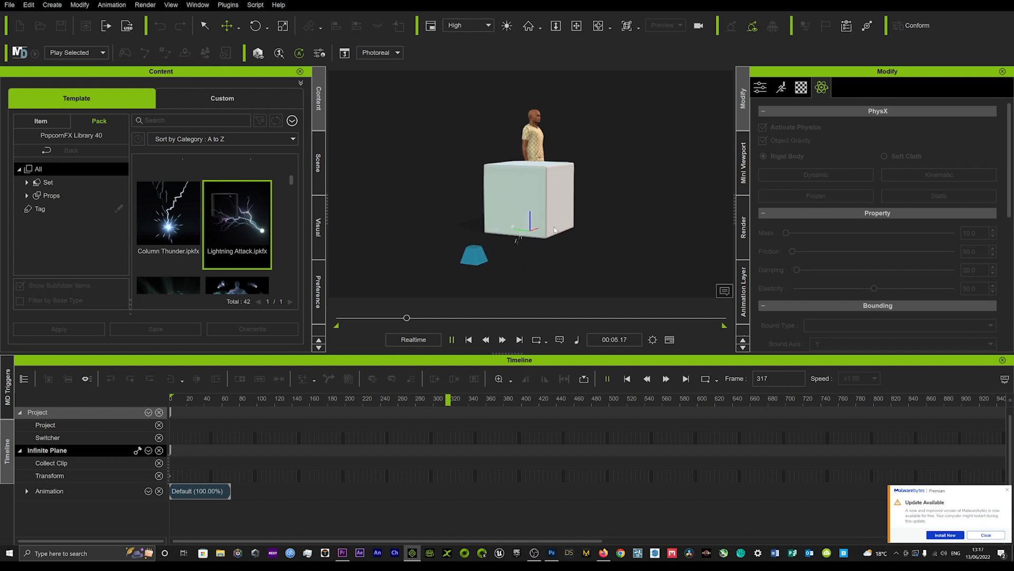
{"action": "scroll", "coordinate": [539, 231], "scroll_direction": "up", "scroll_amount": 3}
{"action": "middle_click_drag", "start_coordinate": [542, 239], "coordinate": [553, 215], "text": "alt"}
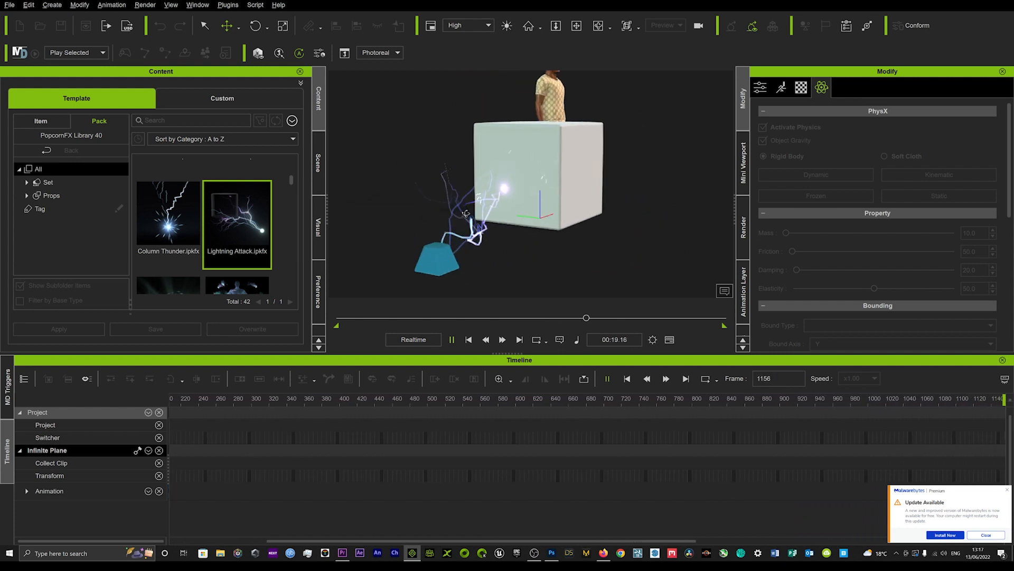
{"action": "right_click_drag", "start_coordinate": [466, 213], "coordinate": [322, 214]}
{"action": "middle_click_drag", "start_coordinate": [510, 211], "coordinate": [553, 211]}
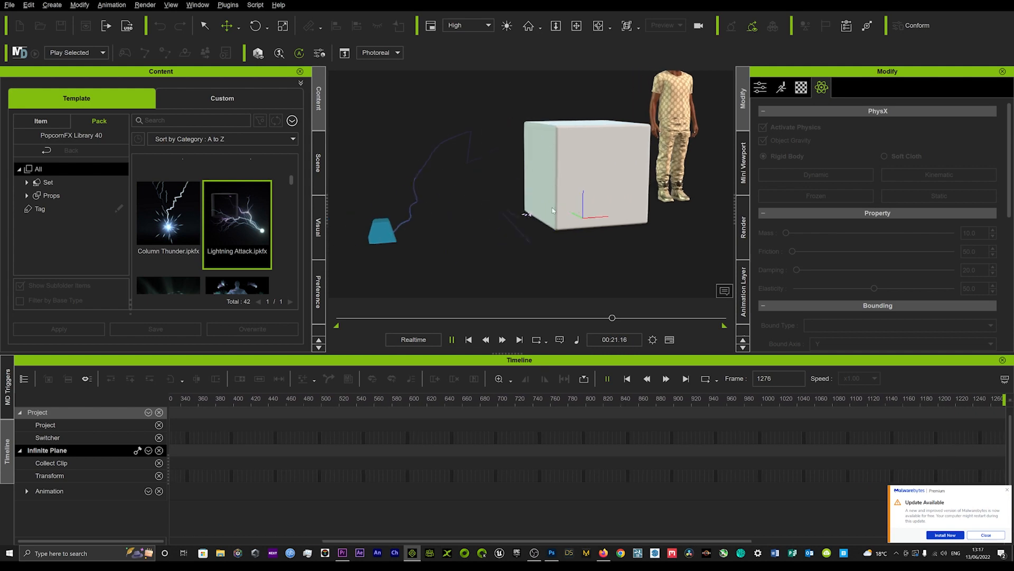
{"action": "right_click_drag", "start_coordinate": [554, 211], "coordinate": [548, 209]}
{"action": "scroll", "coordinate": [529, 214], "scroll_direction": "down", "scroll_amount": 1}
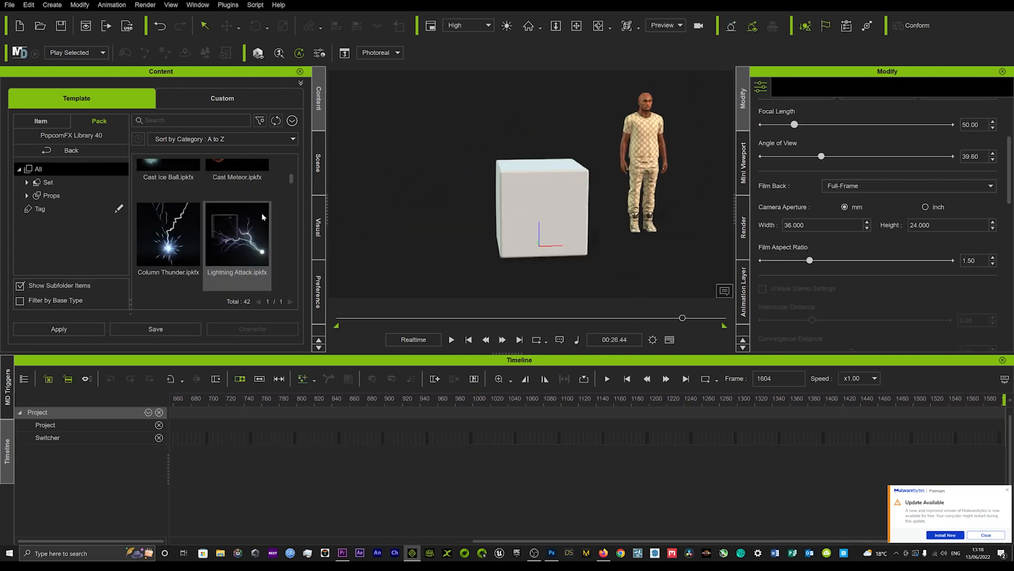
Step: Place the Power Dragon effect beside the box, opposite the character, and play the animation to preview it
{"action": "scroll", "coordinate": [261, 214], "scroll_direction": "down", "scroll_amount": 3}
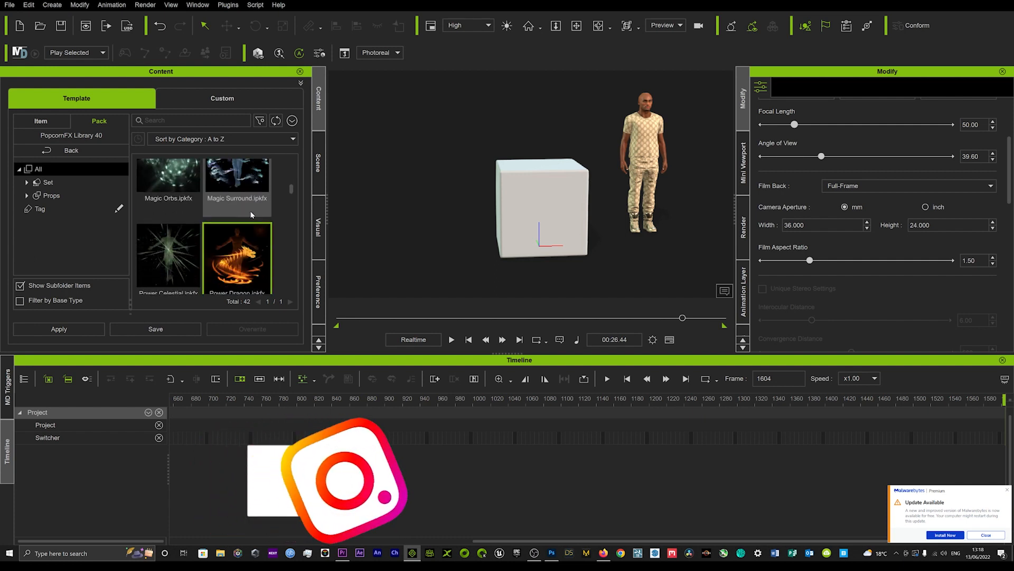
{"action": "scroll", "coordinate": [251, 214], "scroll_direction": "down", "scroll_amount": 1}
{"action": "left_click_drag", "start_coordinate": [237, 248], "coordinate": [365, 237]}
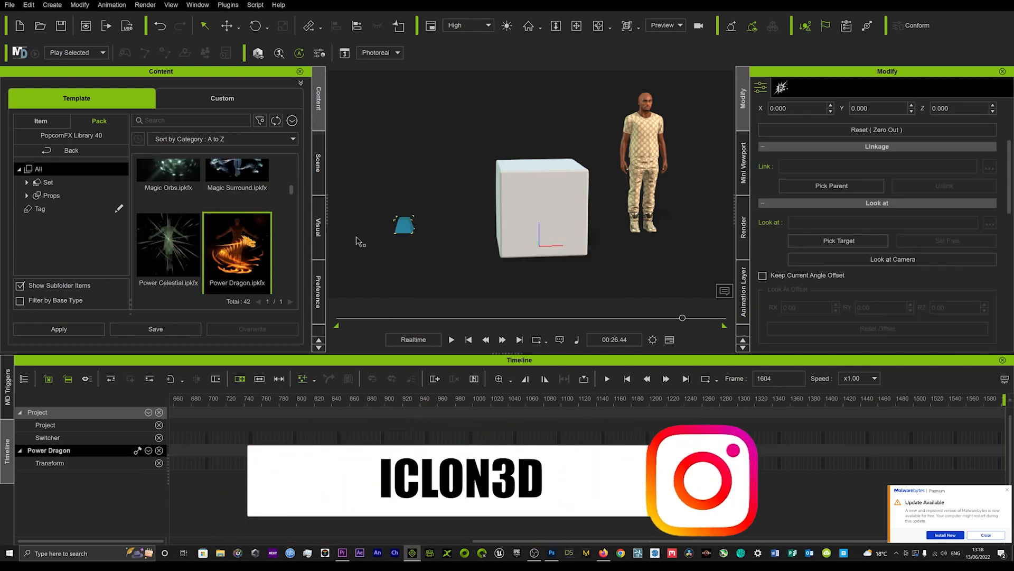
{"action": "key", "text": "space"}
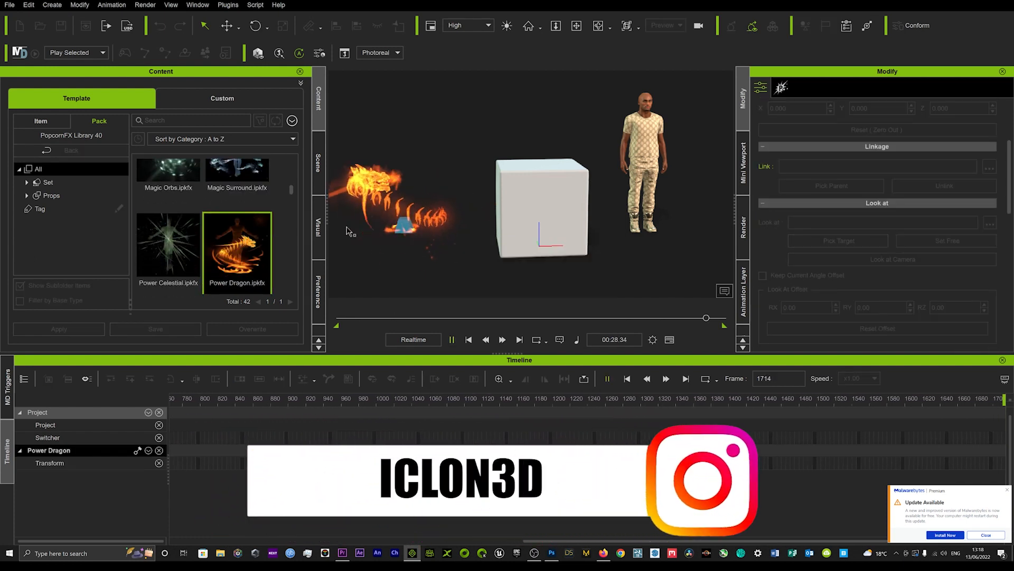
Step: Place the Power Celestial effect between the Power Dragon emitter and the box and rewind to frame 0
{"action": "left_click_drag", "start_coordinate": [174, 244], "coordinate": [466, 227]}
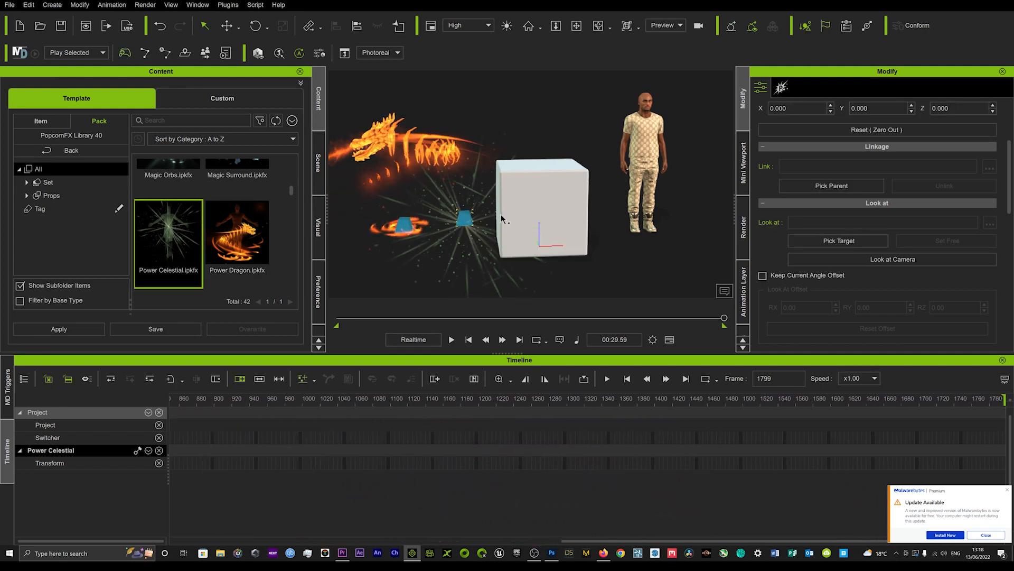
{"action": "left_click_drag", "start_coordinate": [485, 319], "coordinate": [335, 320]}
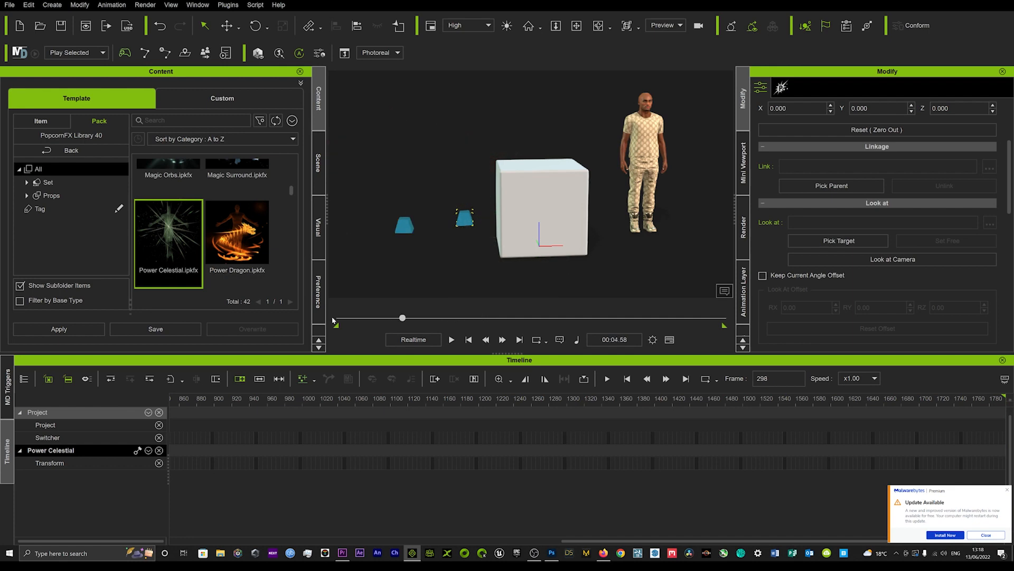
Step: Review the Power Celestial emitter and attribute settings and browse the remaining effects in the PopcornFX Library 40 pack
{"action": "left_click", "coordinate": [782, 92]}
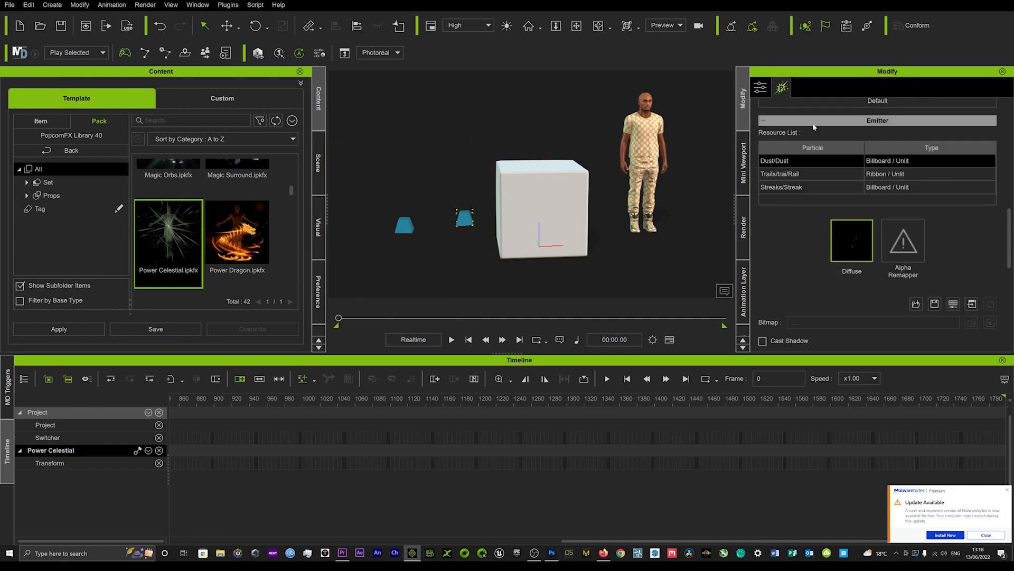
{"action": "scroll", "coordinate": [857, 253], "scroll_direction": "down", "scroll_amount": 5}
{"action": "scroll", "coordinate": [859, 253], "scroll_direction": "up", "scroll_amount": 8}
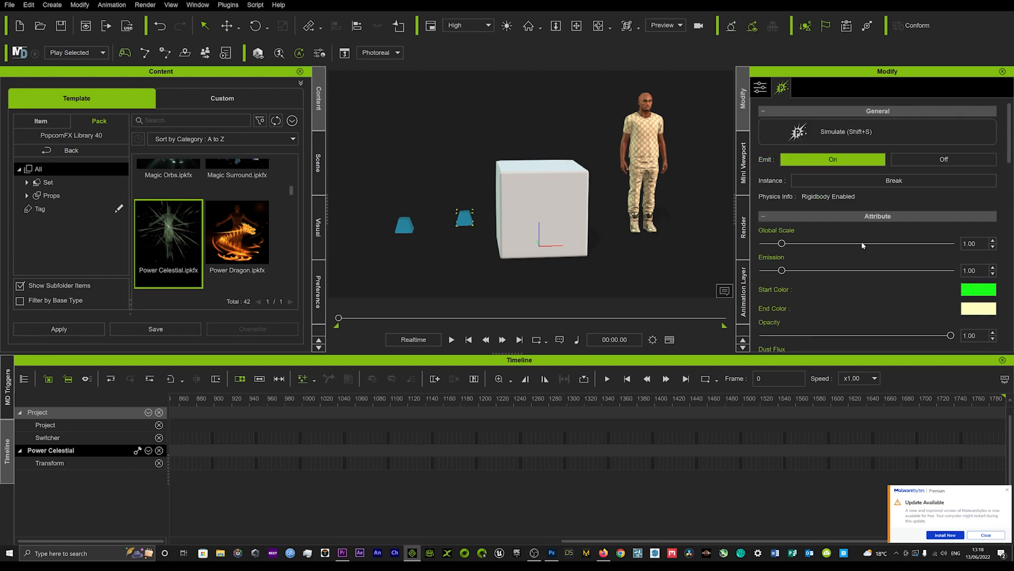
{"action": "scroll", "coordinate": [225, 240], "scroll_direction": "down", "scroll_amount": 5}
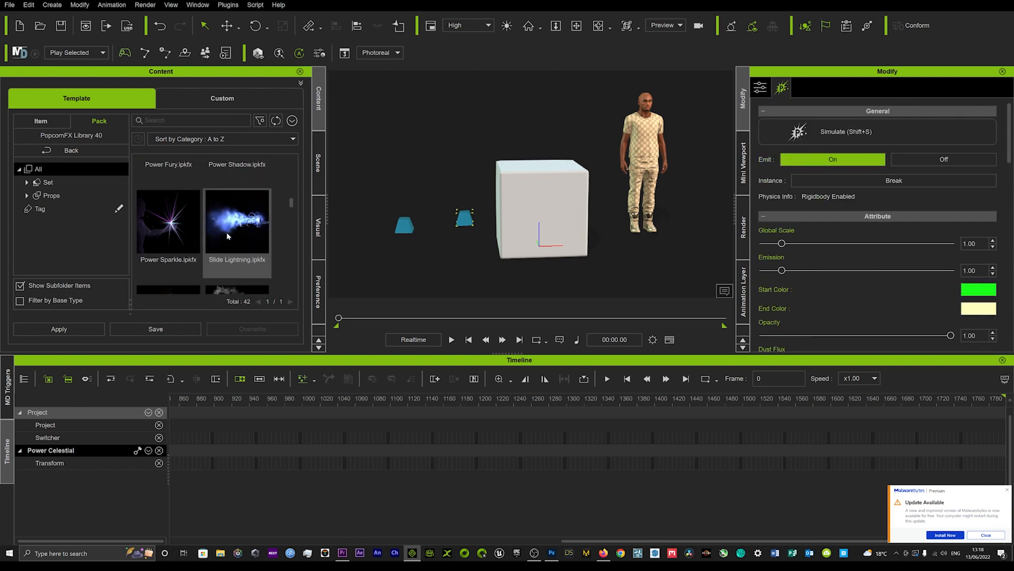
{"action": "scroll", "coordinate": [226, 240], "scroll_direction": "down", "scroll_amount": 3}
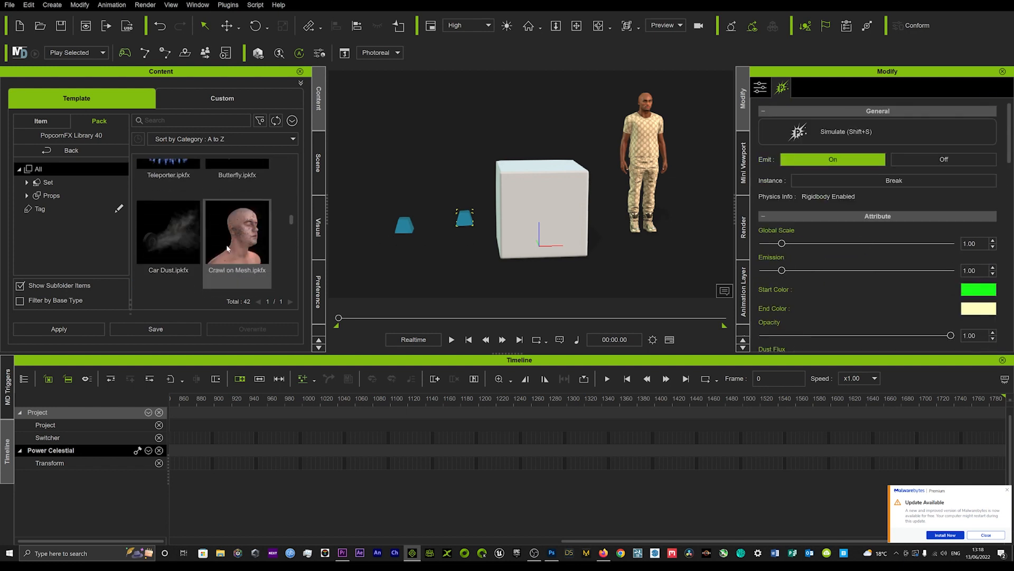
{"action": "scroll", "coordinate": [227, 243], "scroll_direction": "down", "scroll_amount": 3}
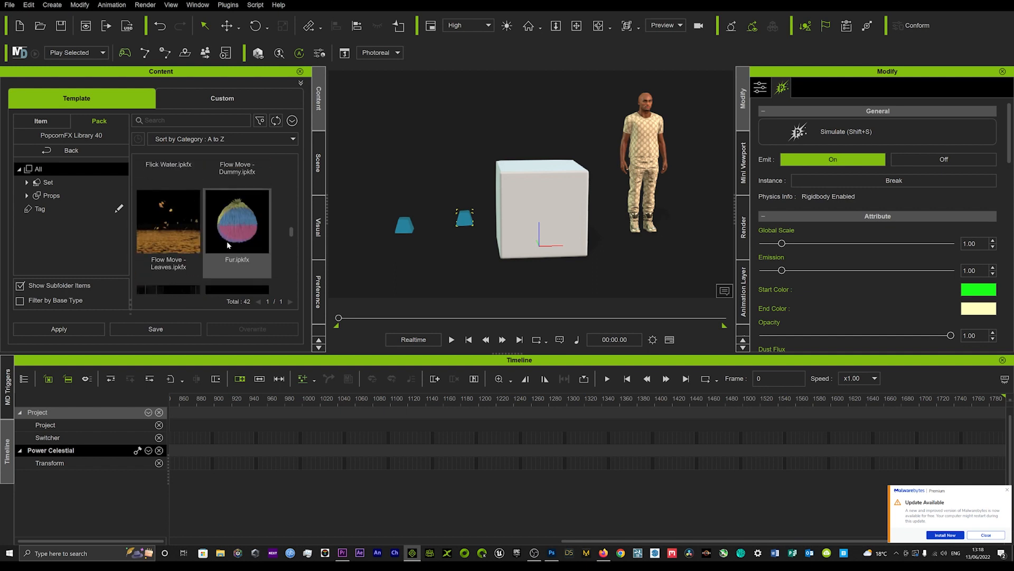
{"action": "scroll", "coordinate": [227, 241], "scroll_direction": "down", "scroll_amount": 5}
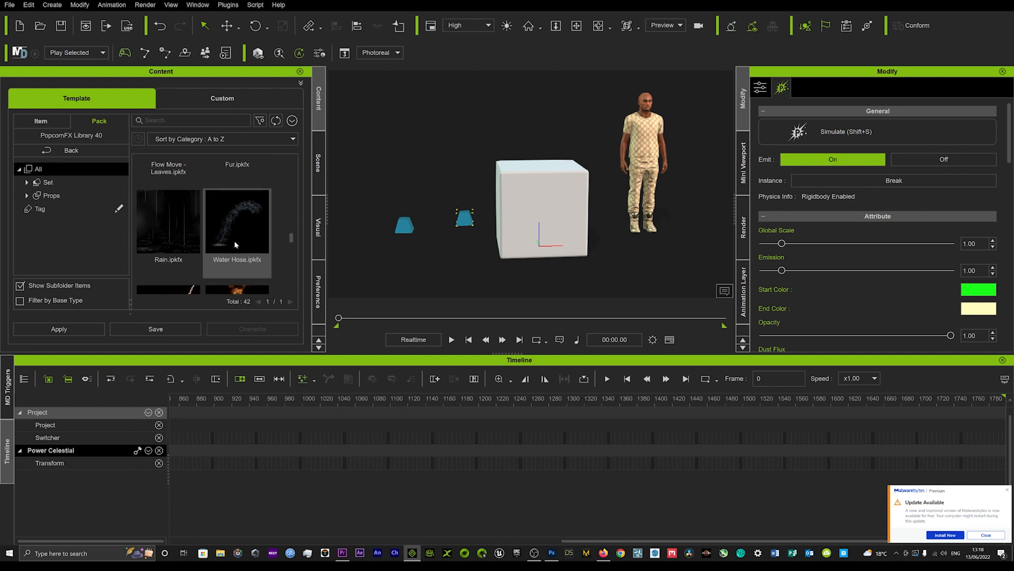
Step: Place the Burning Flame effect on the floor in front of the Power Dragon and Power Celestial emitters and play the animation
{"action": "scroll", "coordinate": [235, 241], "scroll_direction": "down", "scroll_amount": 1}
{"action": "scroll", "coordinate": [221, 242], "scroll_direction": "down", "scroll_amount": 1}
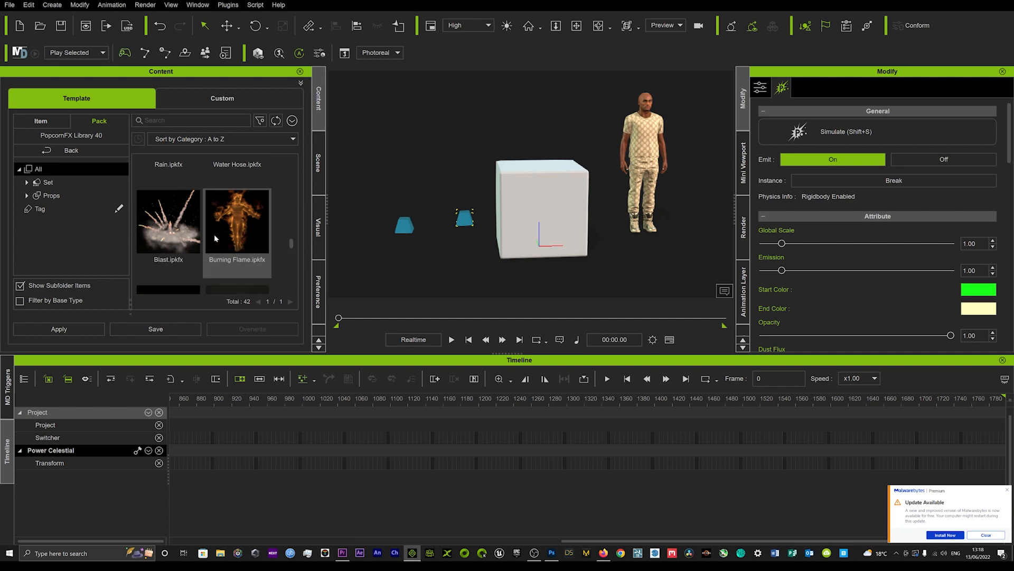
{"action": "left_click_drag", "start_coordinate": [227, 227], "coordinate": [434, 263]}
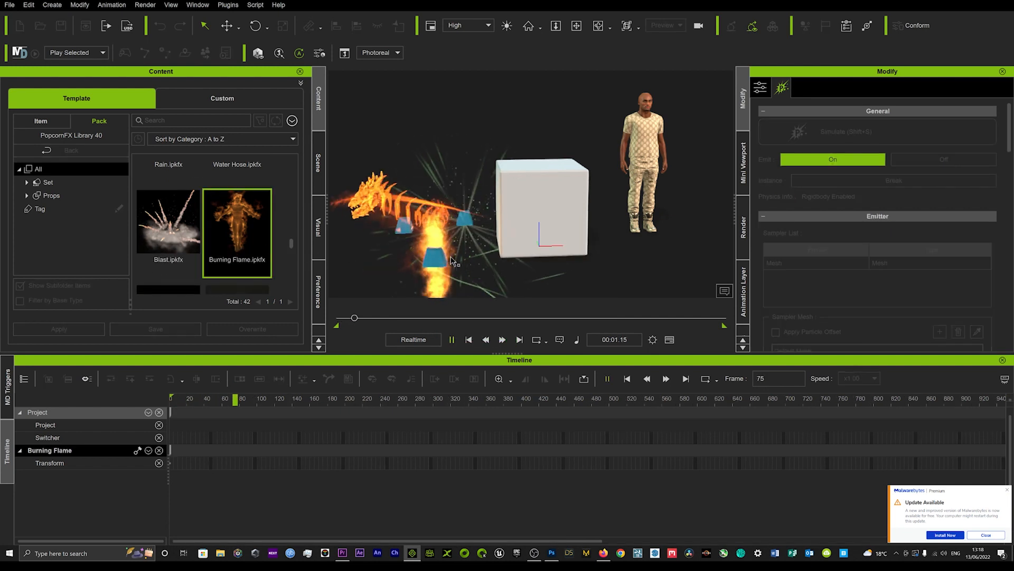
Step: Delete the Power Dragon and Power Celestial emitters from the scene
{"action": "left_click", "coordinate": [405, 223]}
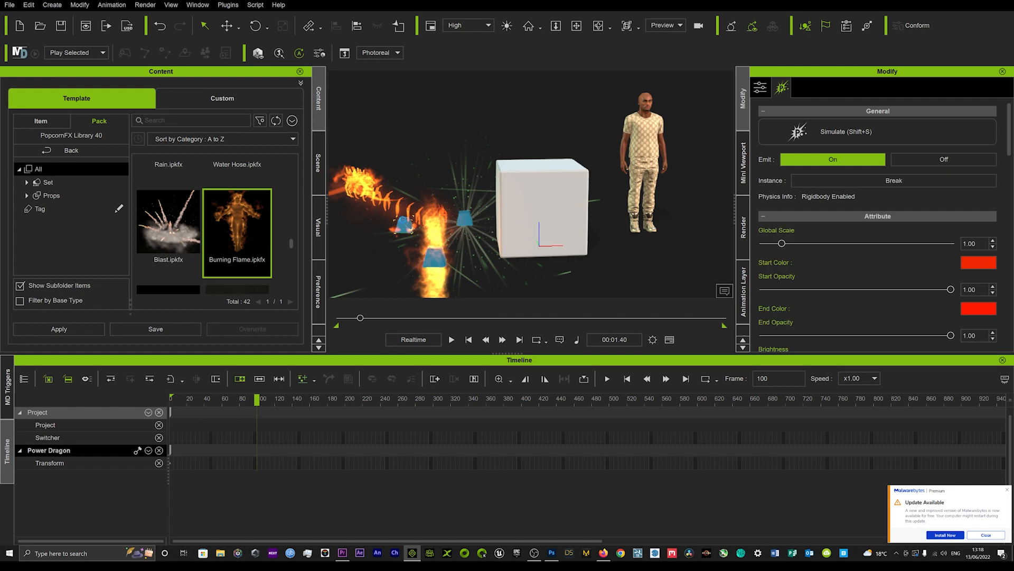
{"action": "key", "text": "Delete"}
{"action": "left_click", "coordinate": [462, 219]}
{"action": "key", "text": "Delete"}
Step: Assign the standing character as the sampler mesh of the Burning Flame emitter in place of the default mesh
{"action": "left_click", "coordinate": [443, 254]}
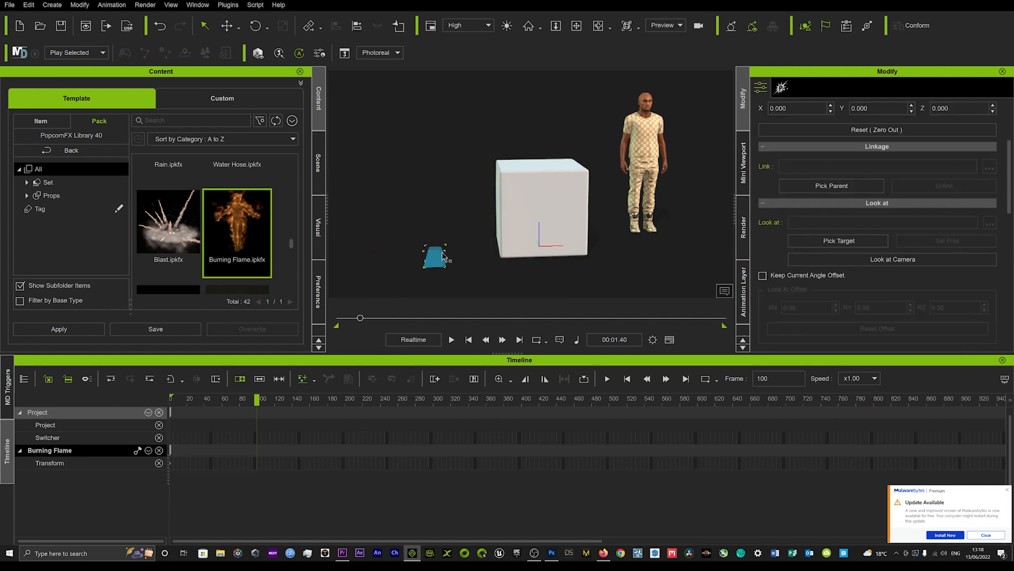
{"action": "scroll", "coordinate": [853, 168], "scroll_direction": "up", "scroll_amount": 3}
{"action": "scroll", "coordinate": [952, 274], "scroll_direction": "down", "scroll_amount": 6}
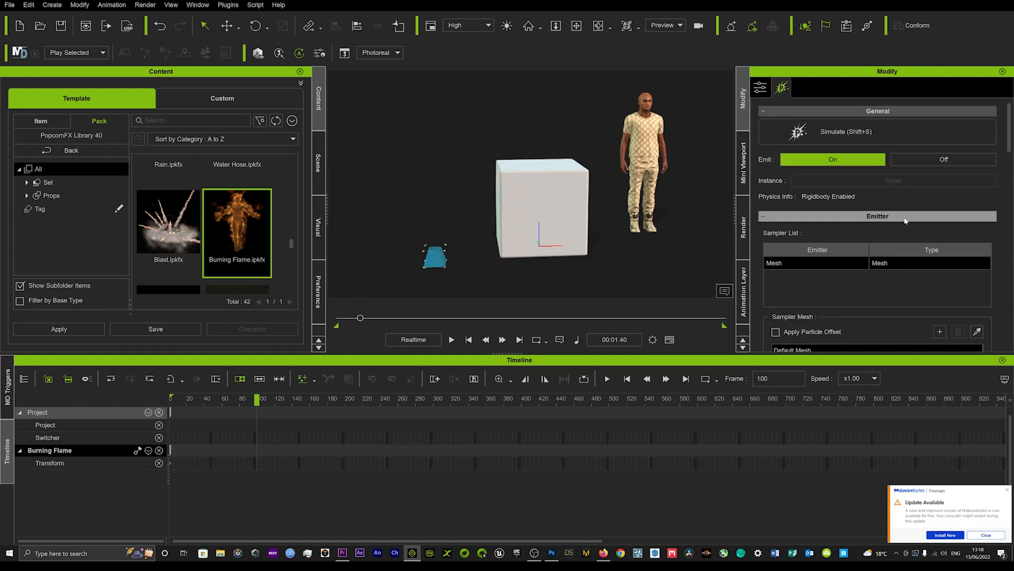
{"action": "left_click", "coordinate": [977, 268]}
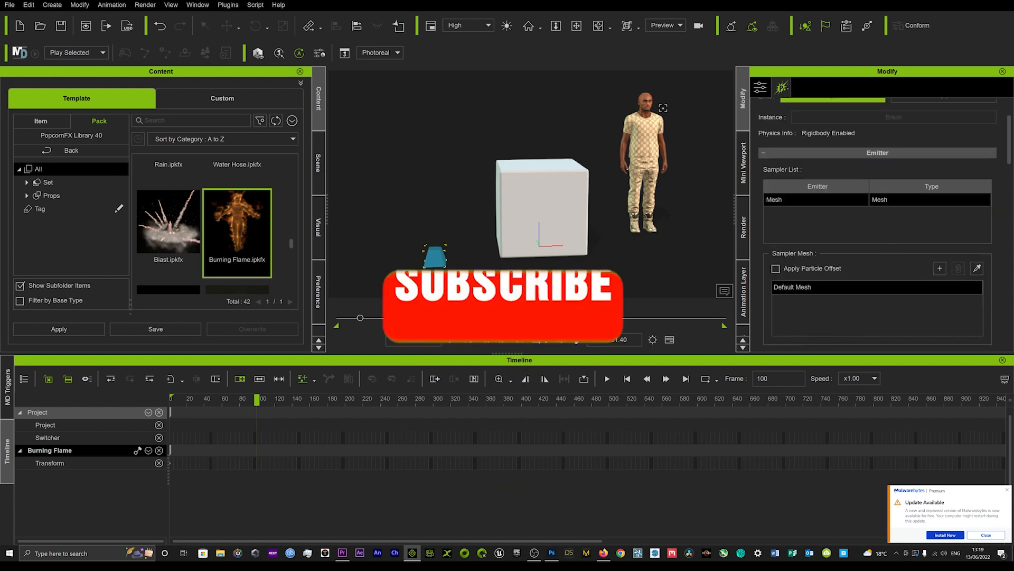
{"action": "left_click", "coordinate": [648, 149]}
Step: Play the animation and examine from different views how the flames burn around the character's body
{"action": "key", "text": "space"}
{"action": "middle_click_drag", "start_coordinate": [675, 160], "coordinate": [654, 166]}
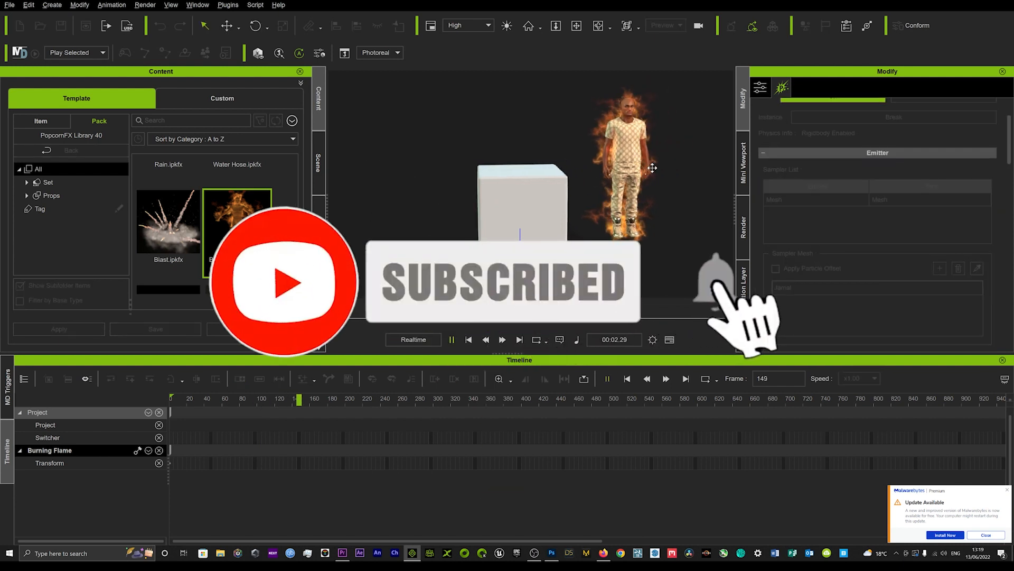
{"action": "right_click_drag", "start_coordinate": [654, 166], "coordinate": [568, 161]}
{"action": "middle_click_drag", "start_coordinate": [568, 160], "coordinate": [575, 174]}
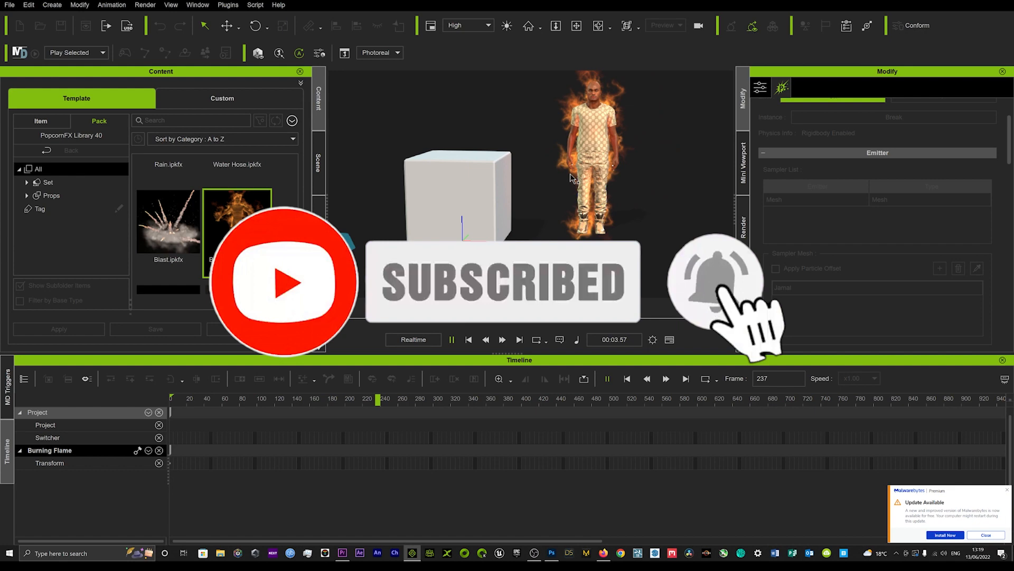
{"action": "scroll", "coordinate": [571, 176], "scroll_direction": "down", "scroll_amount": 2}
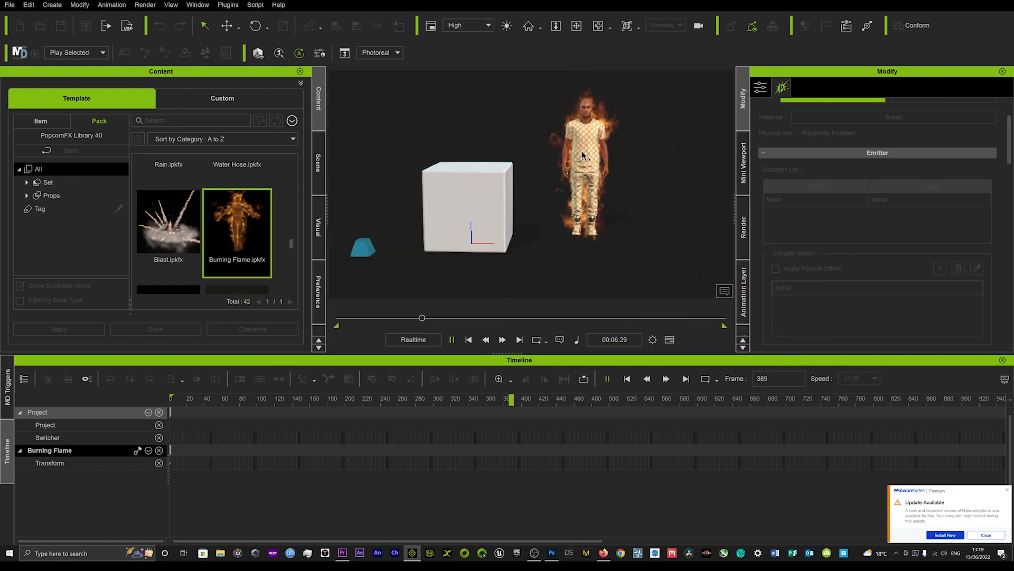